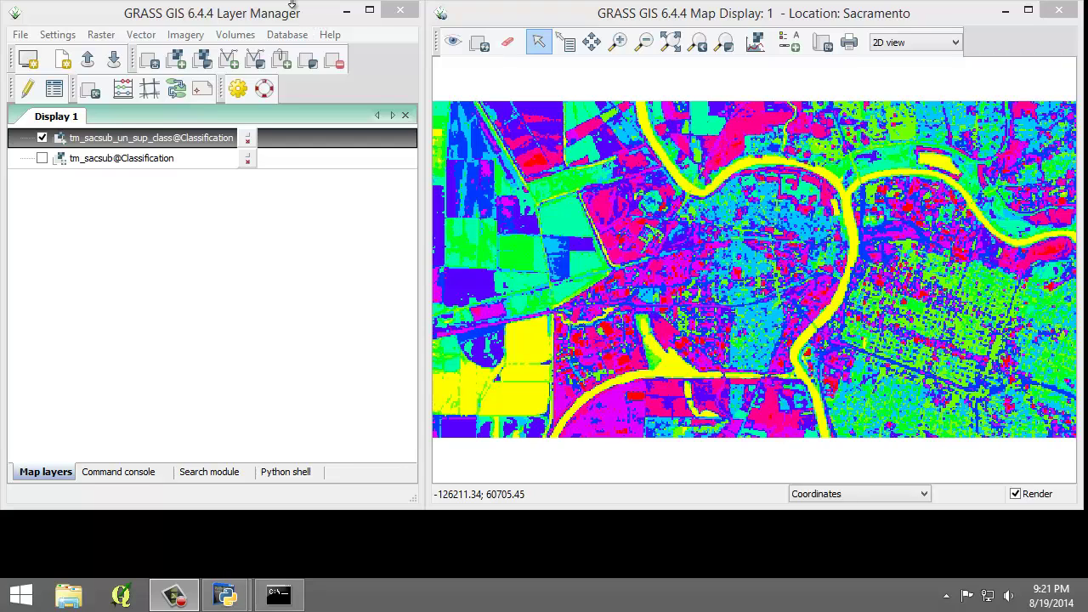
Step: Start an RGB composite with tm_sacsub.3 as red, tm_sacsub.2 as green and tm_sacsub.1 as blue
left_click(104, 36)
mouse_move(128, 75)
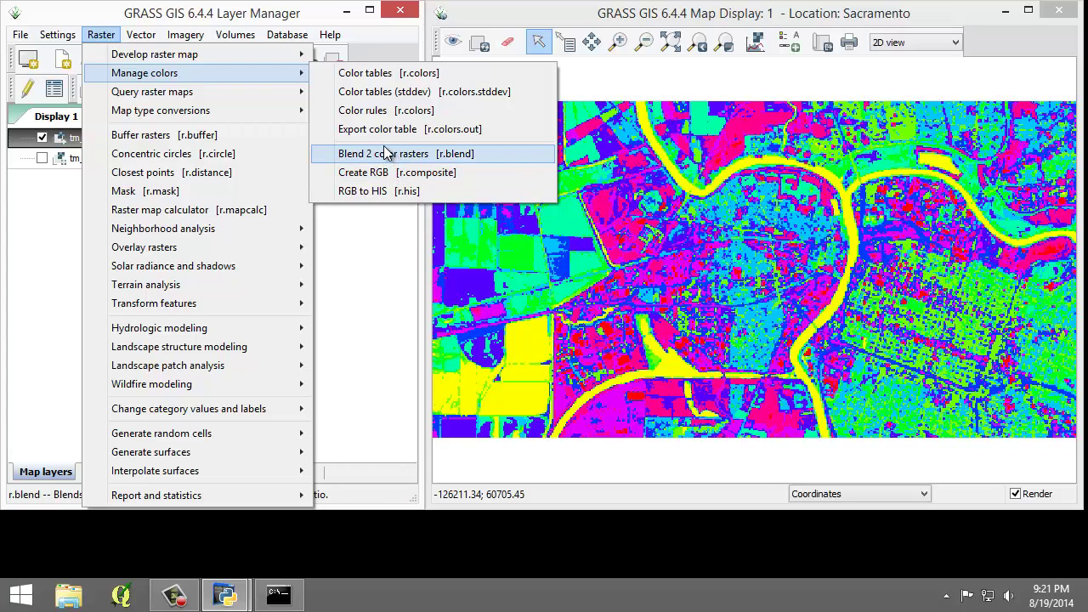
left_click(414, 174)
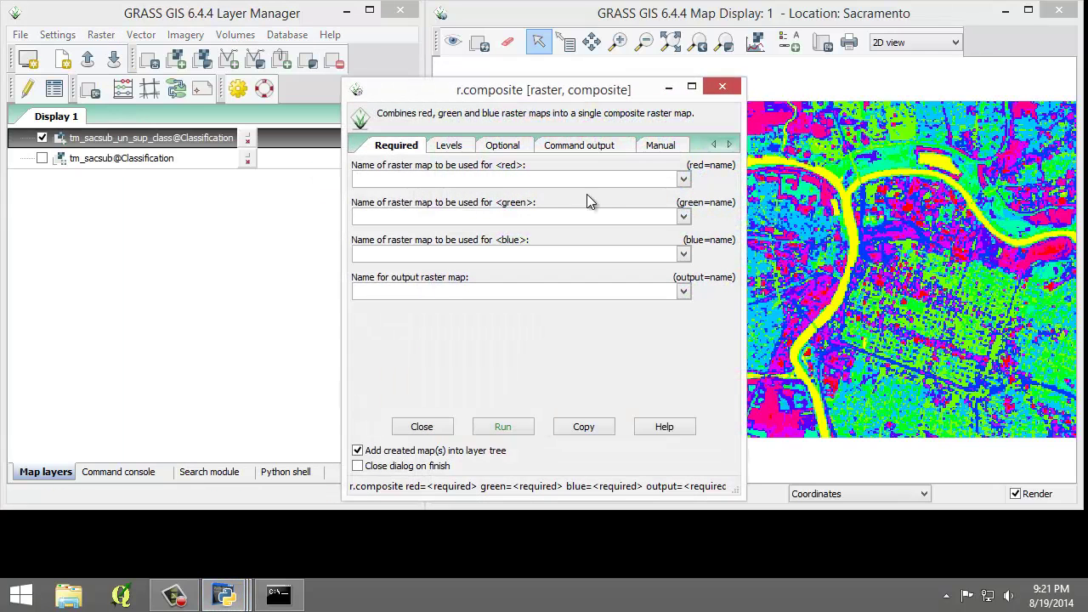
left_click(682, 179)
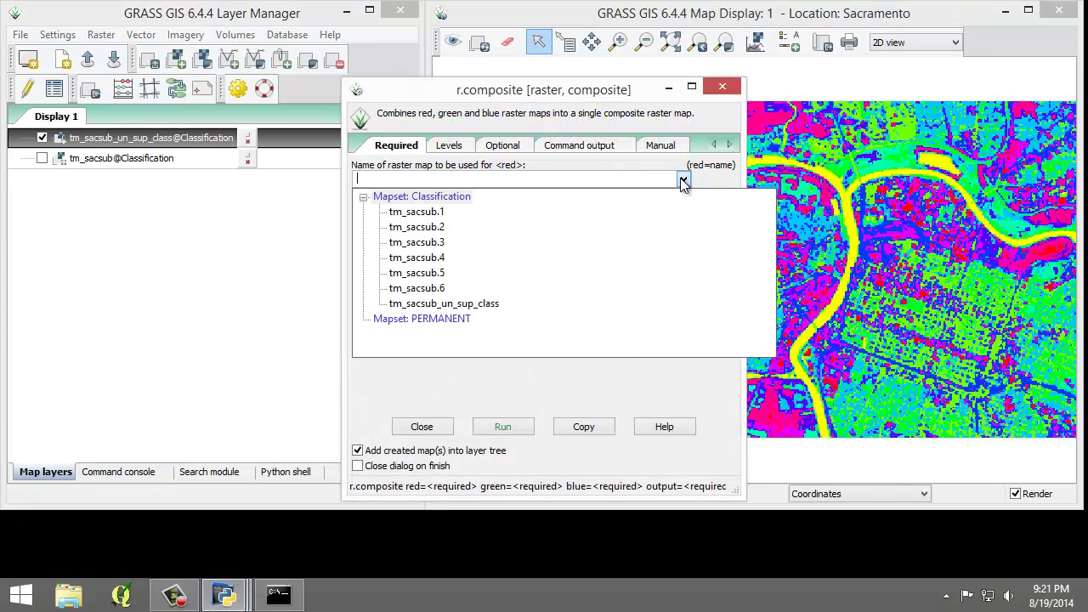
left_click(444, 243)
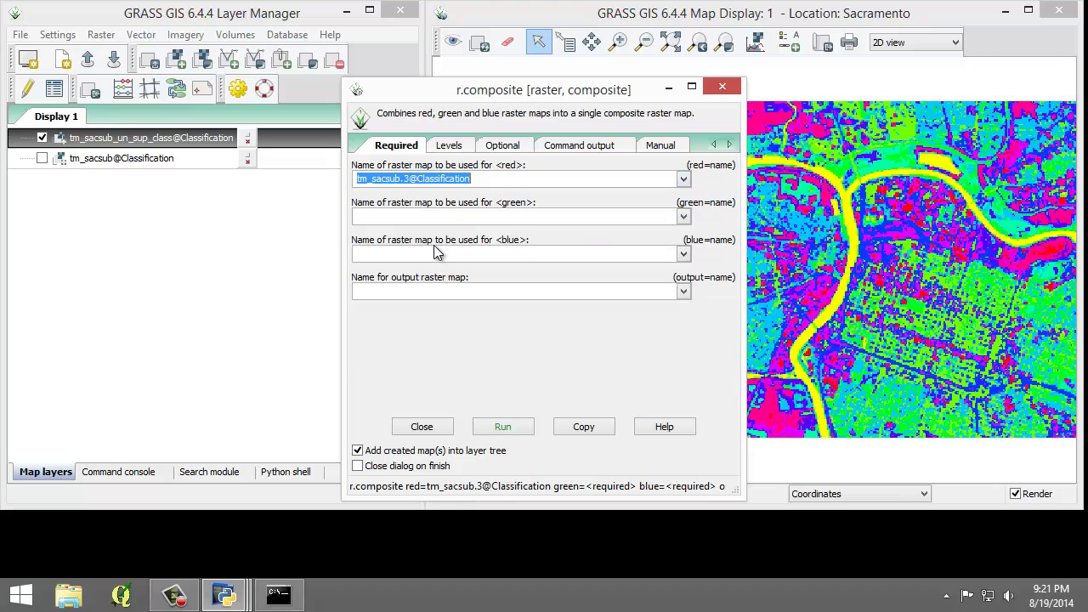
left_click(683, 215)
left_click(503, 265)
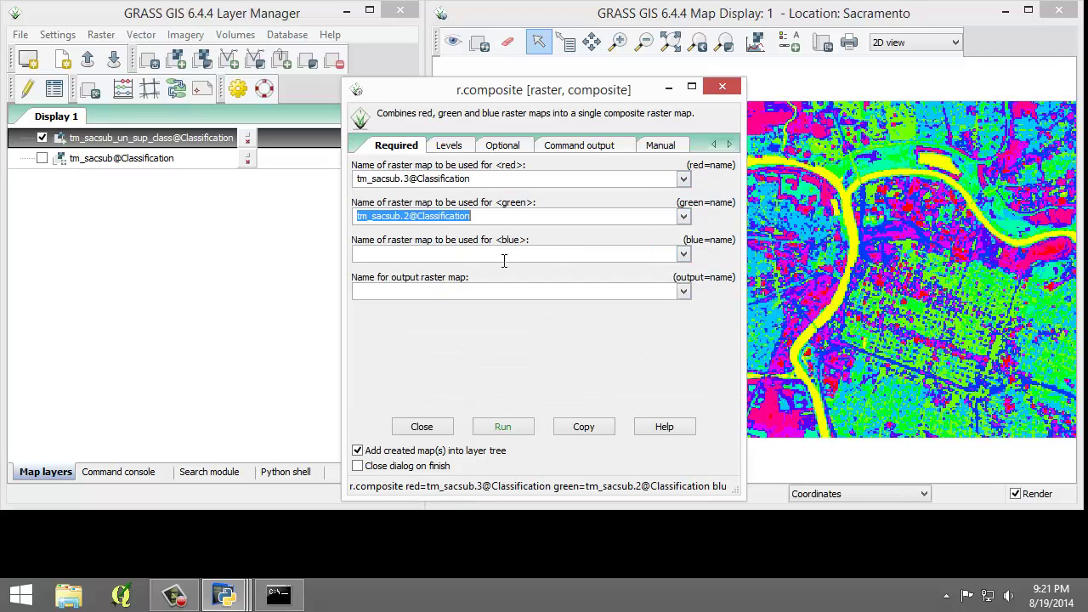
left_click(683, 254)
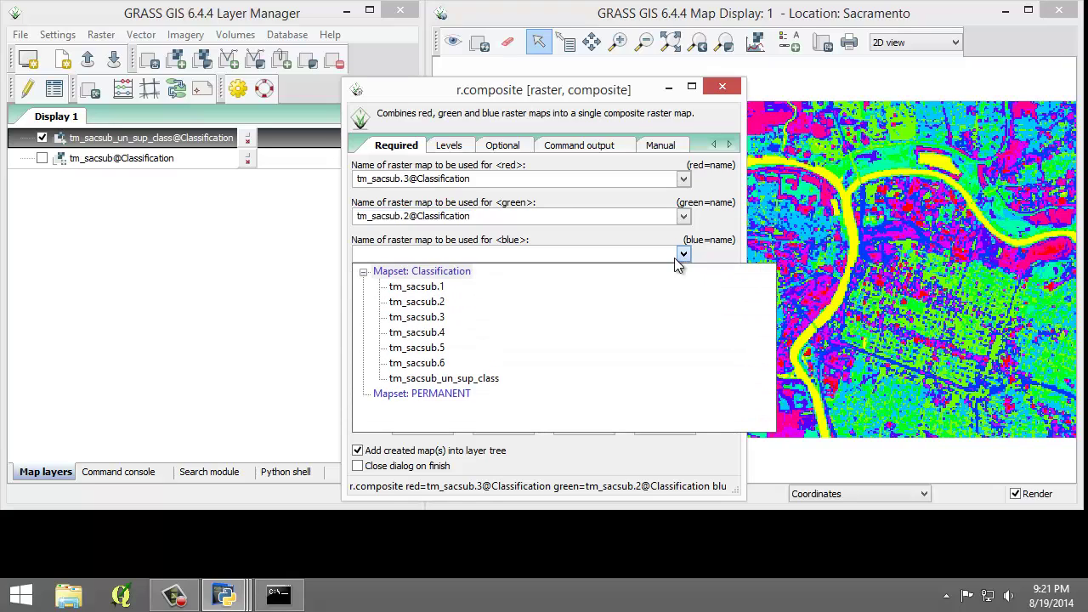
left_click(430, 286)
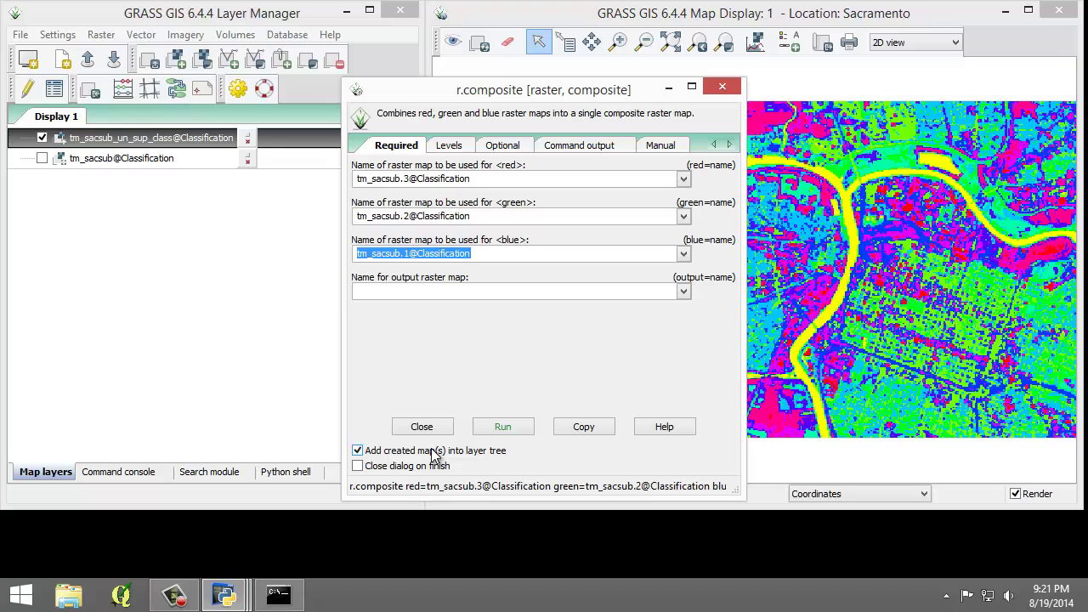
Step: Name the composite output raster tm_sacsub_RGB, run r.composite and close its dialog
left_click(488, 433)
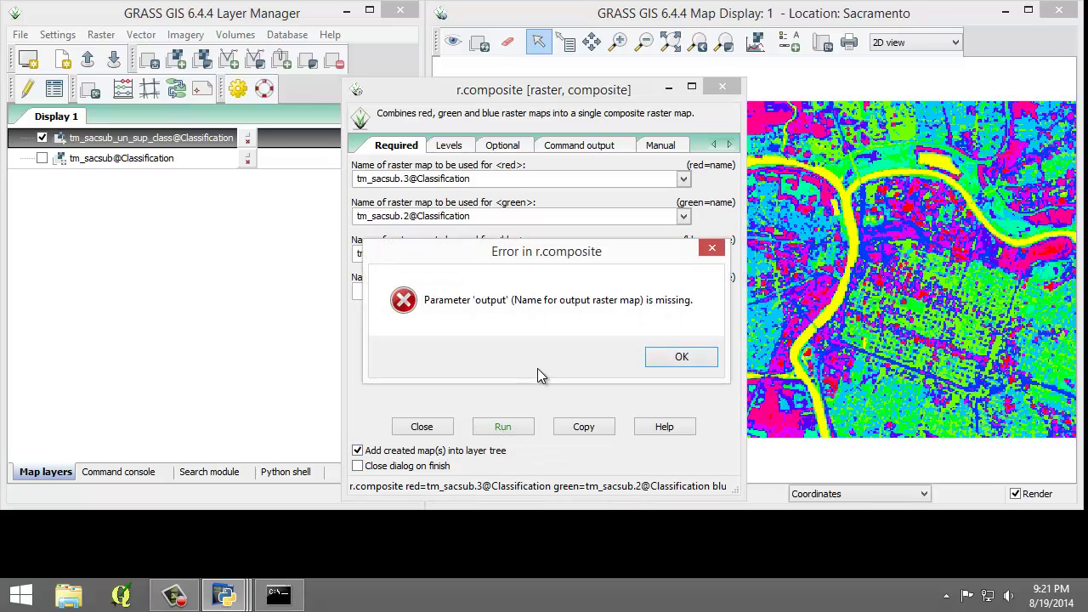
left_click(682, 357)
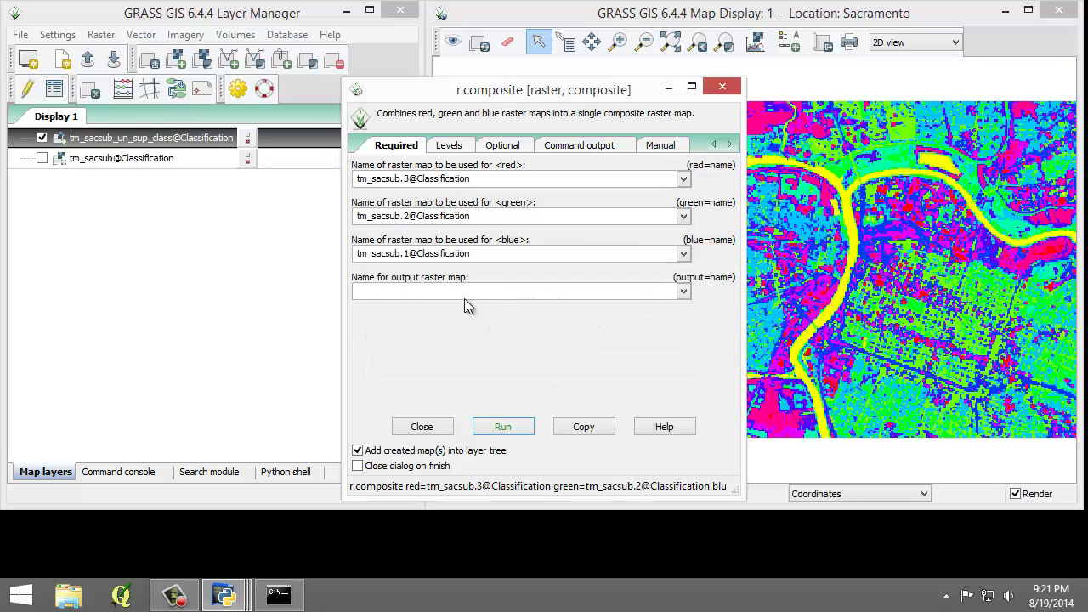
left_click(463, 292)
type("tm_sacsub_RGB")
left_click(502, 426)
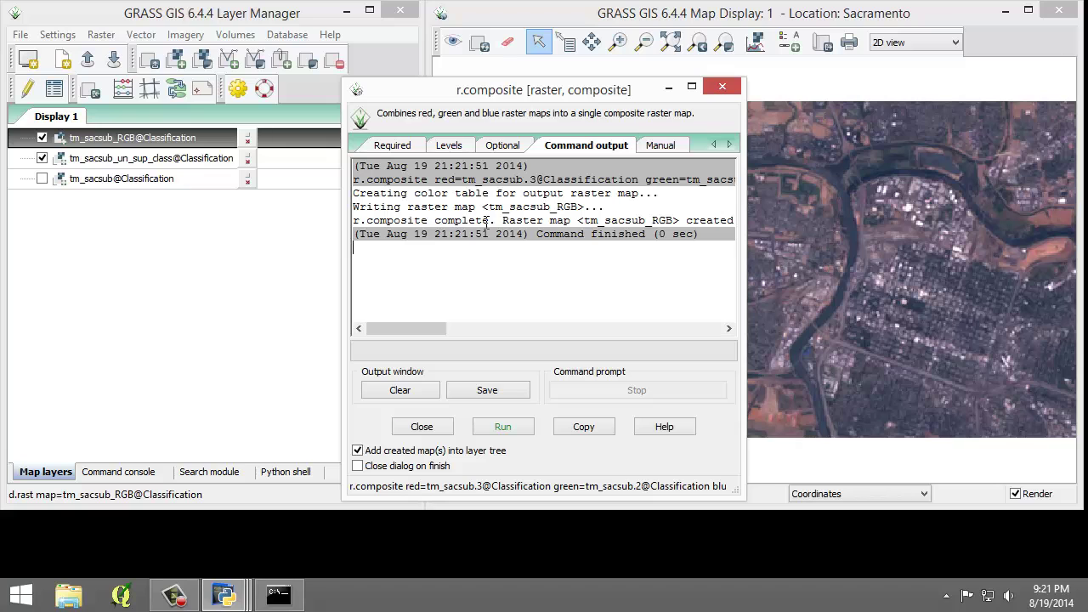
left_click(438, 432)
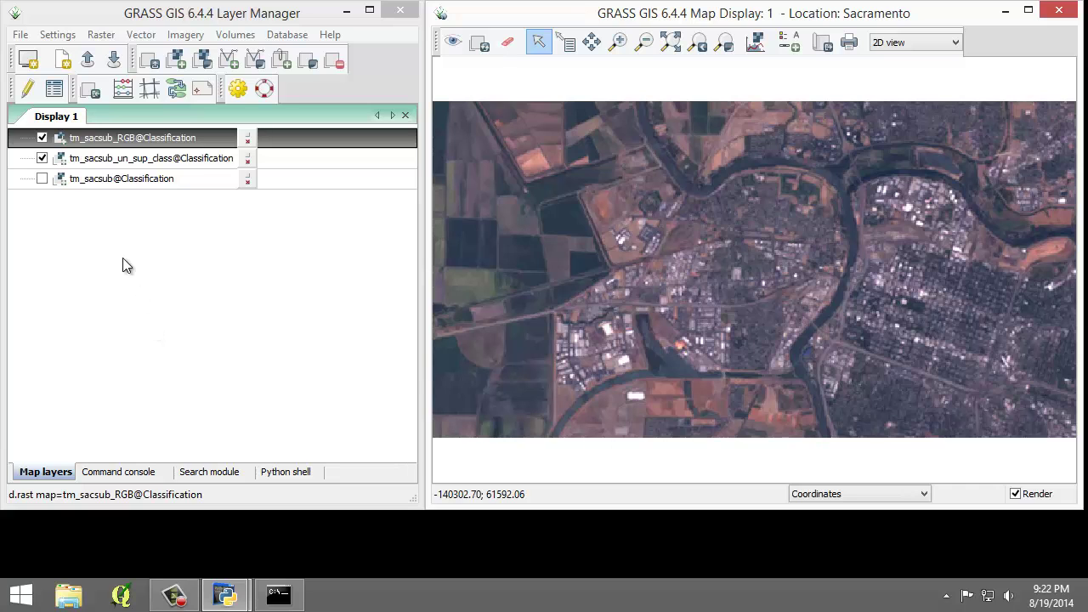
Step: Move the tm_sacsub_un_sup_class layer above tm_sacsub_RGB and toggle its visibility to compare the classification with the true-color image
left_click_drag(120, 159, 117, 138)
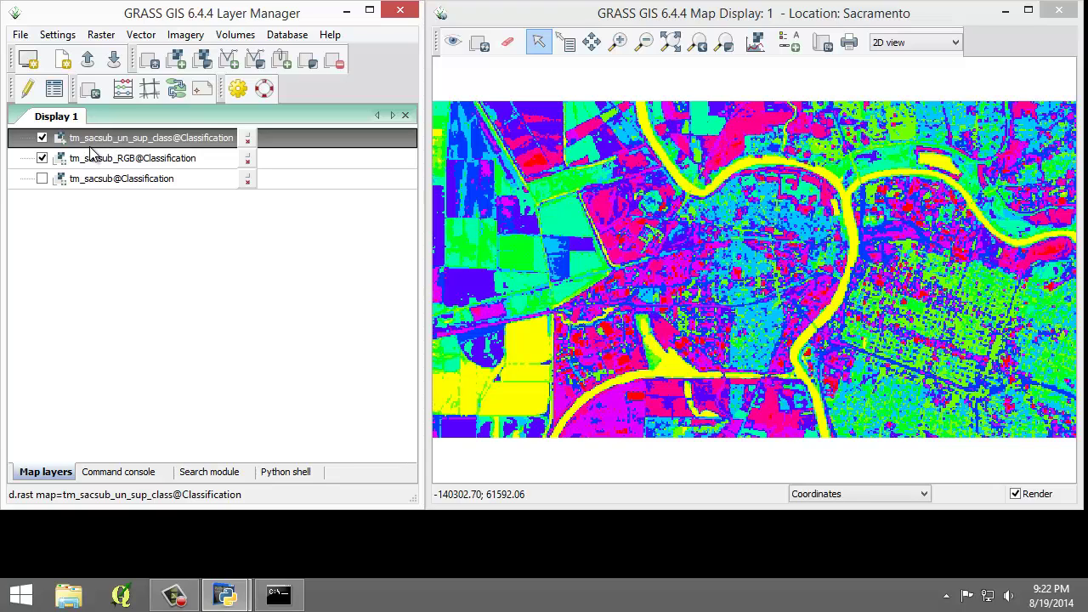
left_click(43, 136)
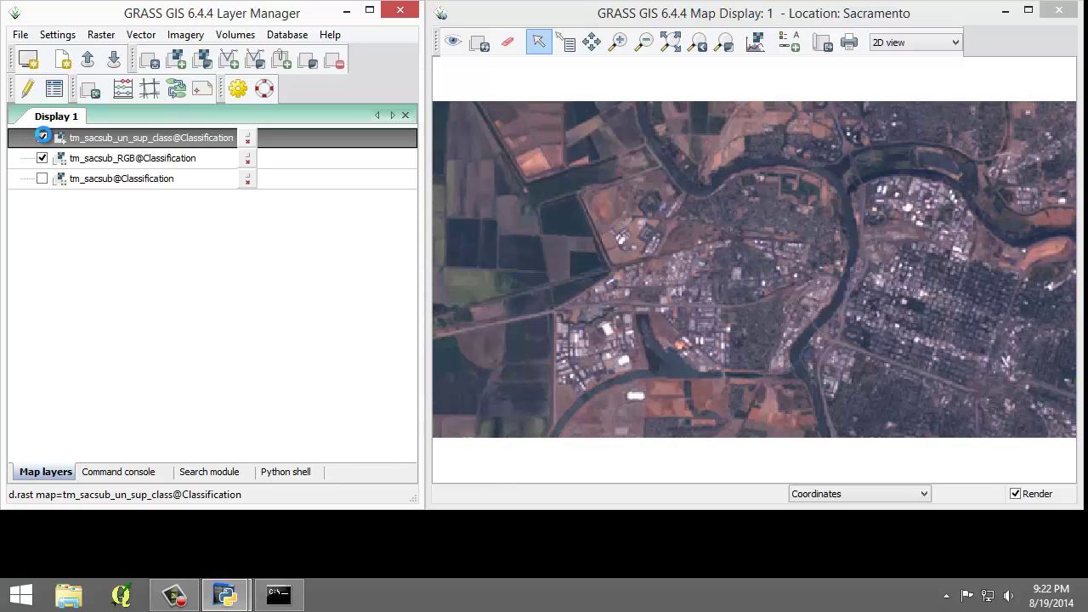
left_click(42, 137)
left_click(43, 138)
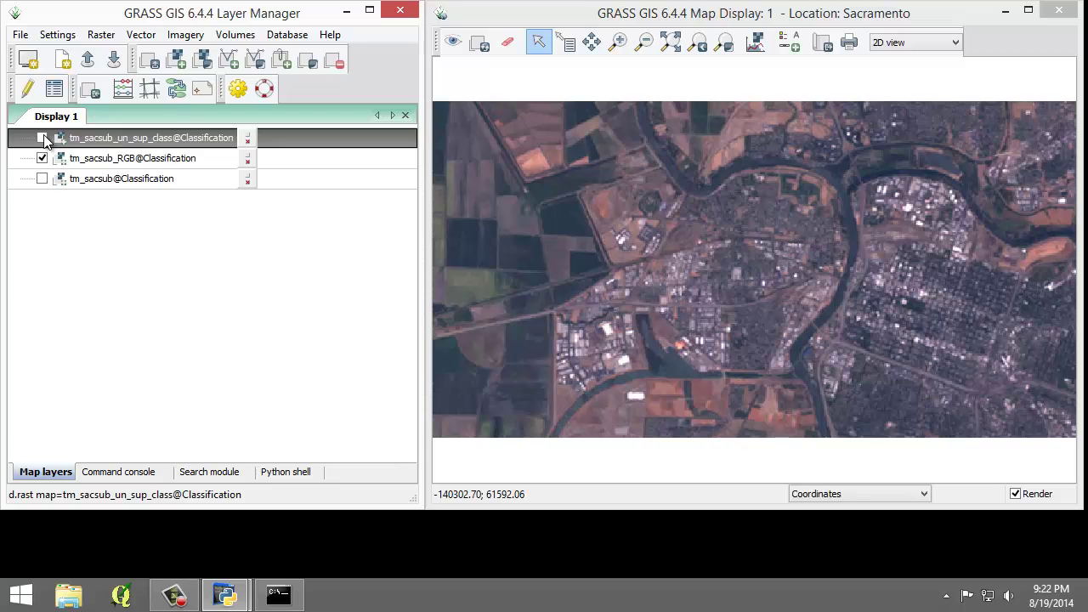
left_click(43, 137)
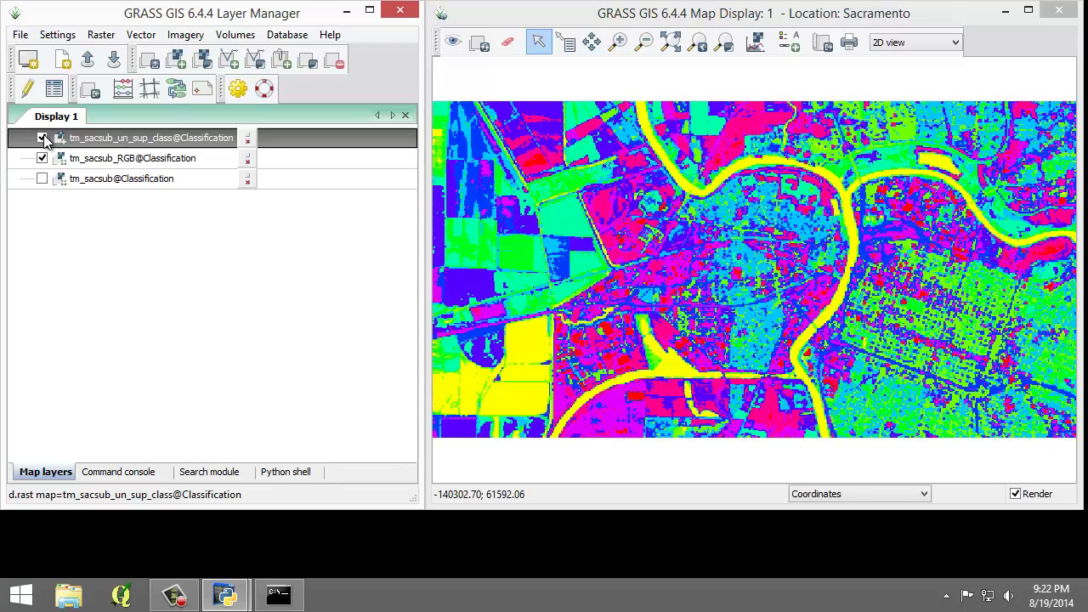
left_click(43, 138)
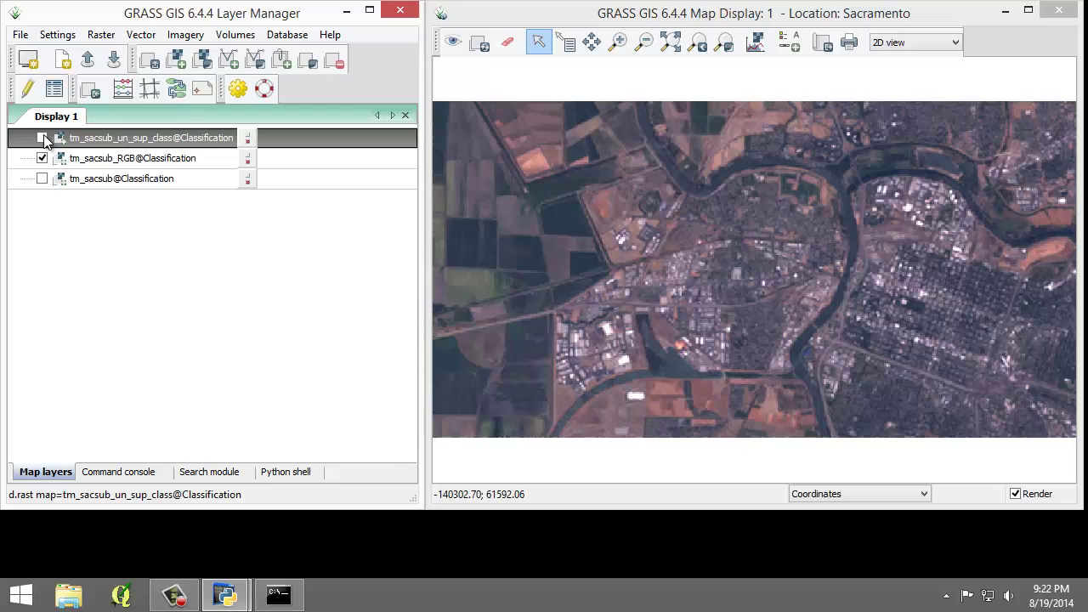
left_click(43, 138)
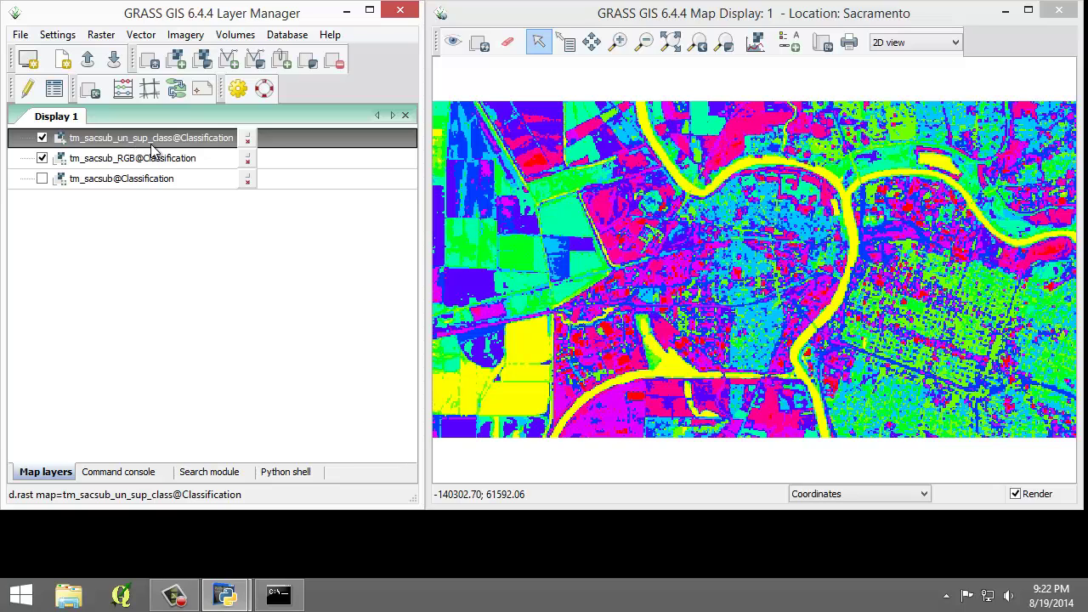
Step: Query the unsupervised classification raster at a pixel on the river and highlight the class name in the console output
left_click(567, 43)
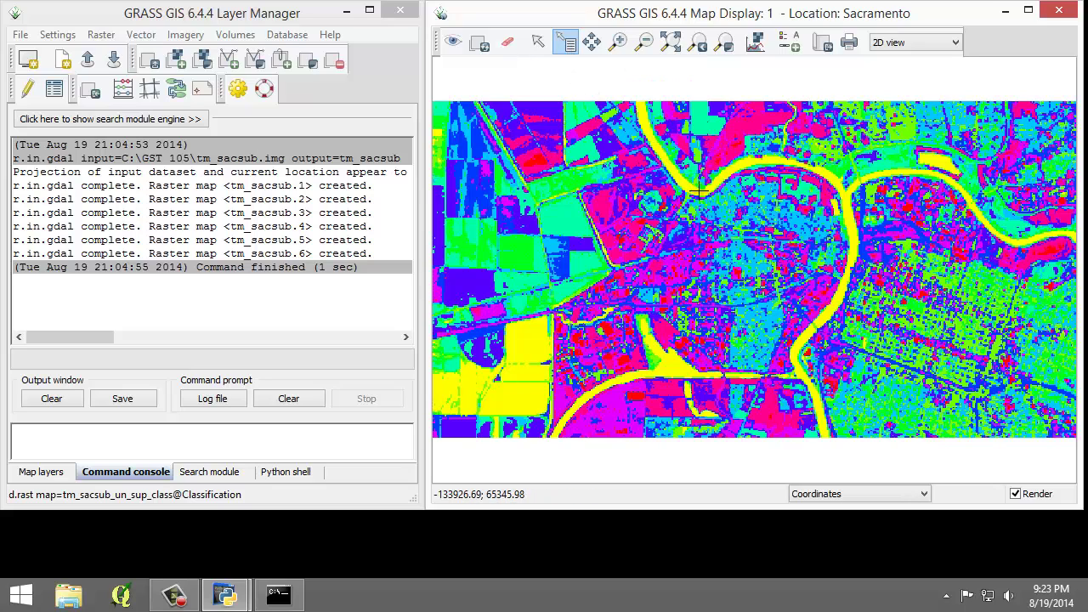
left_click(825, 315)
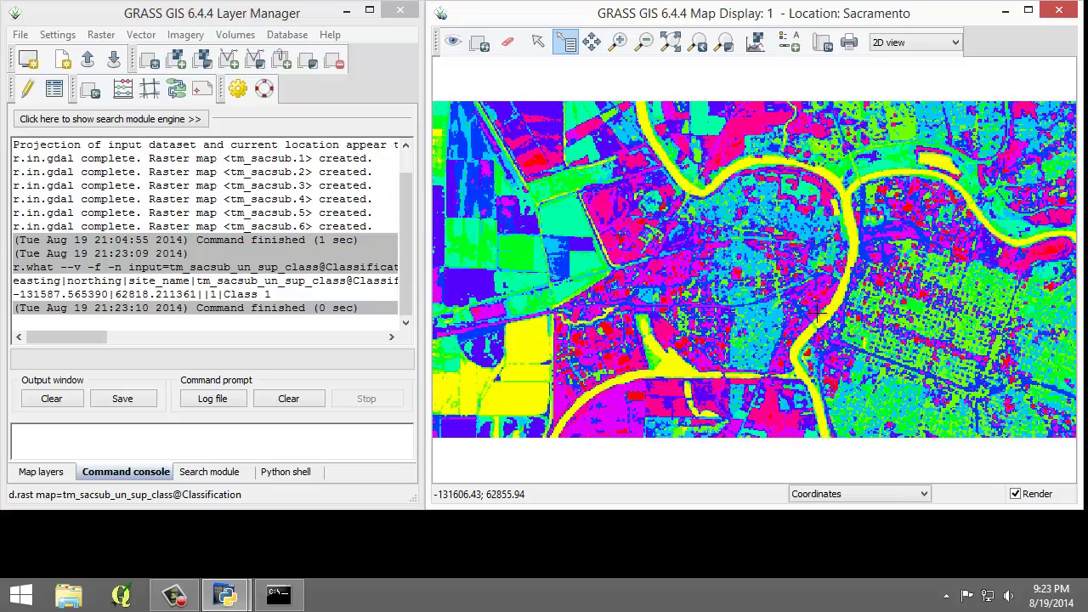
left_click(142, 476)
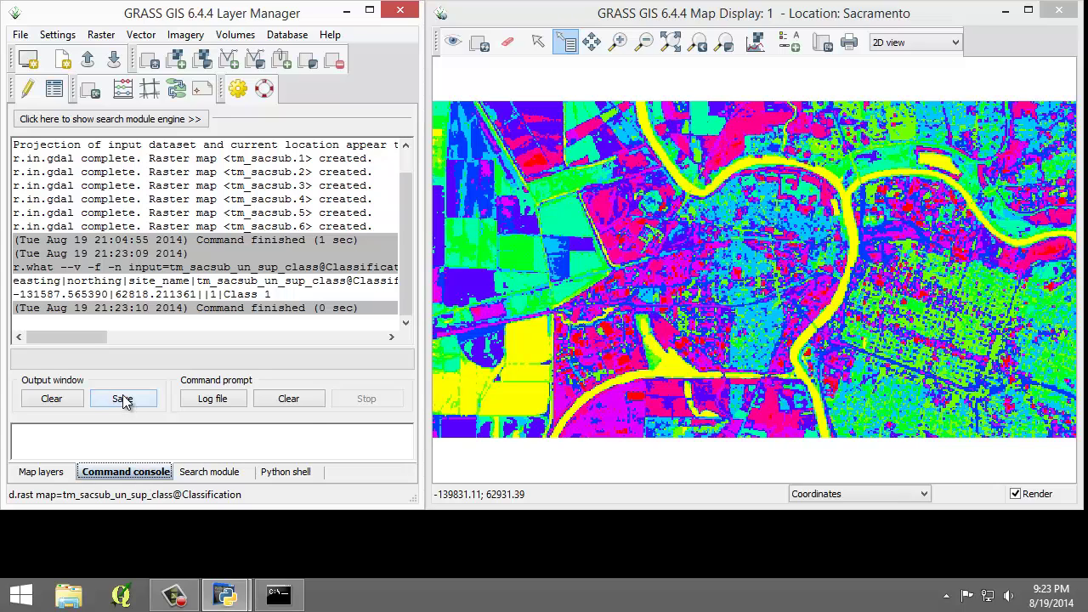
left_click_drag(272, 294, 223, 294)
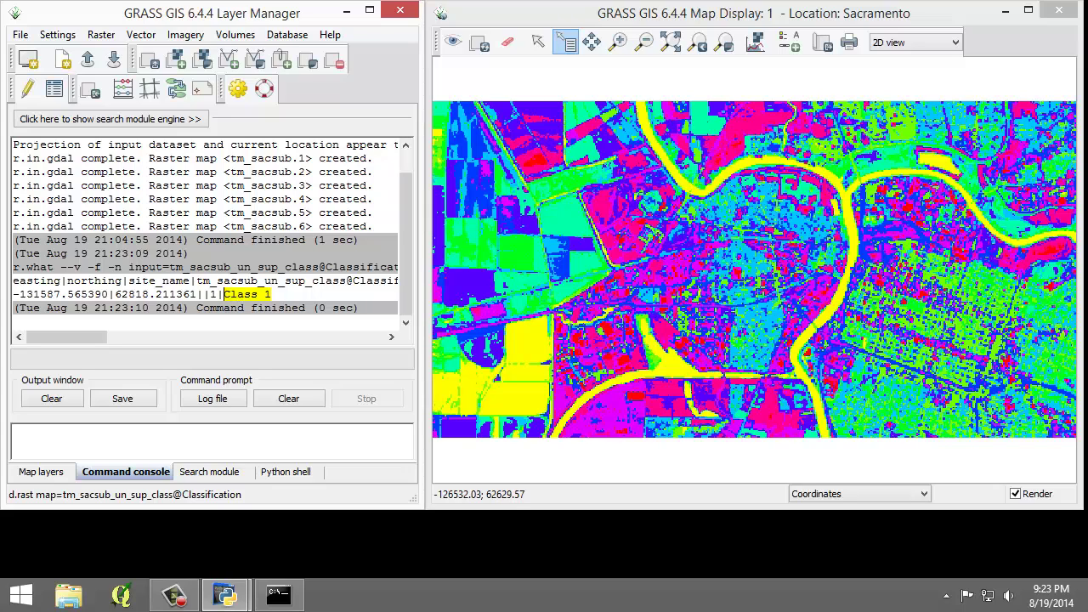
key("F9")
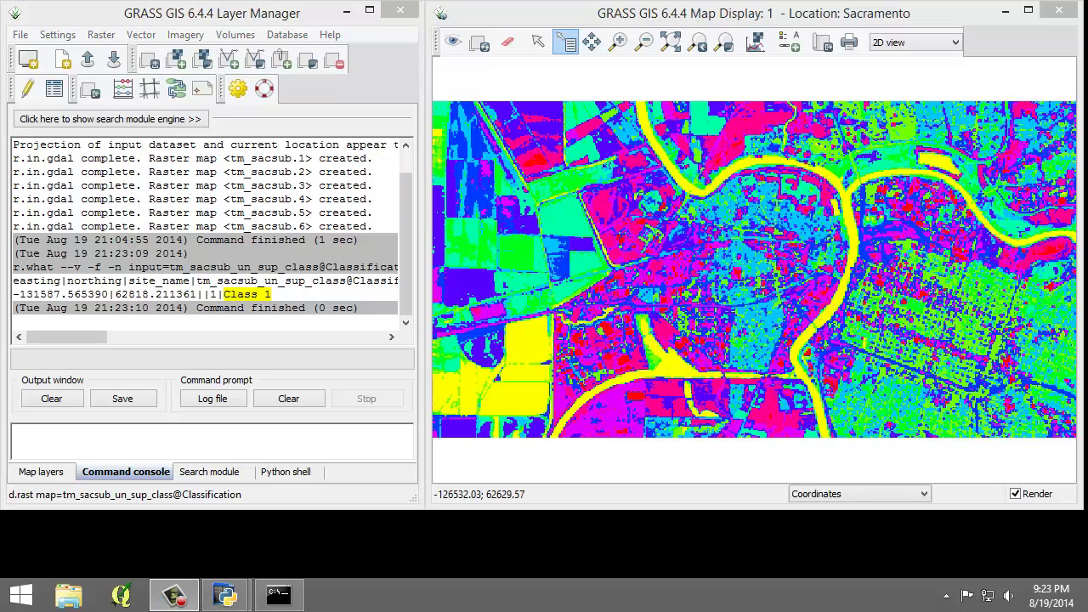
Step: Open the r.colors color table tool for tm_sacsub_un_sup_class and read through its manual
left_click(101, 35)
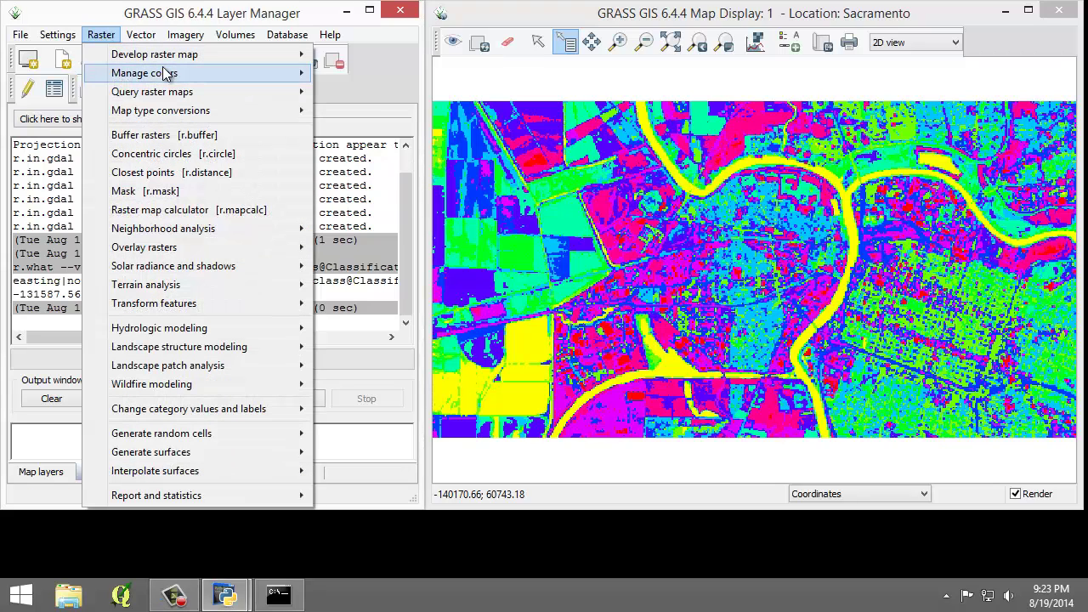
mouse_move(165, 75)
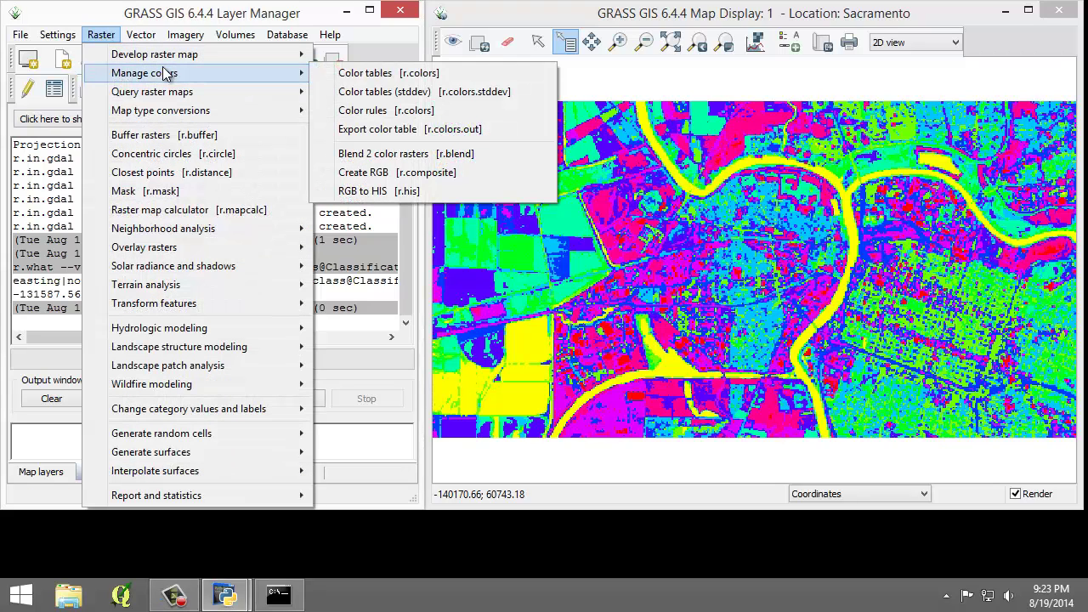
left_click(444, 79)
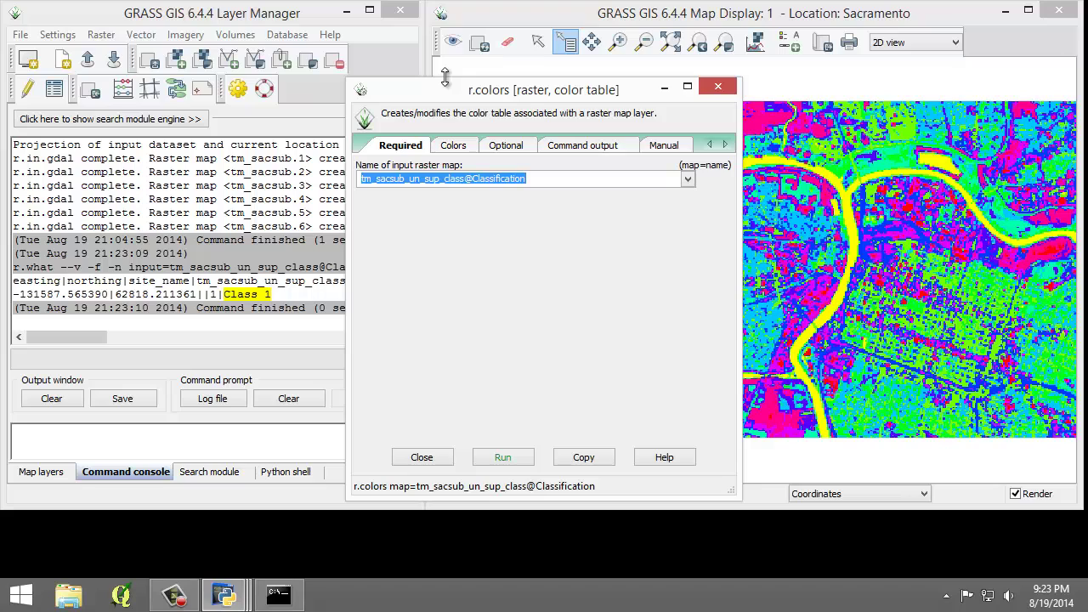
left_click(659, 147)
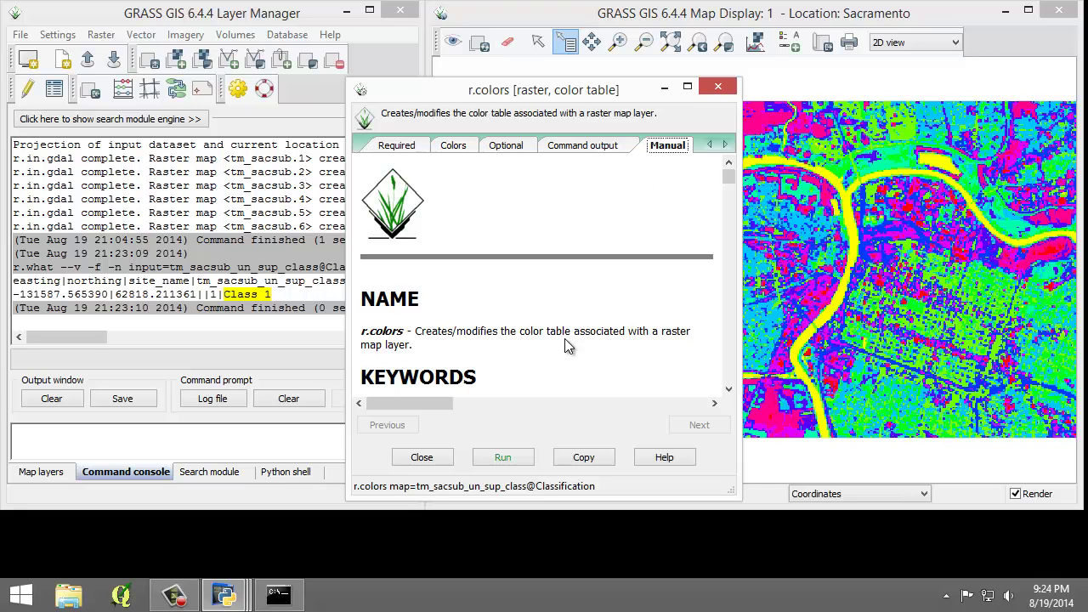
left_click_drag(730, 179, 708, 166)
left_click(396, 145)
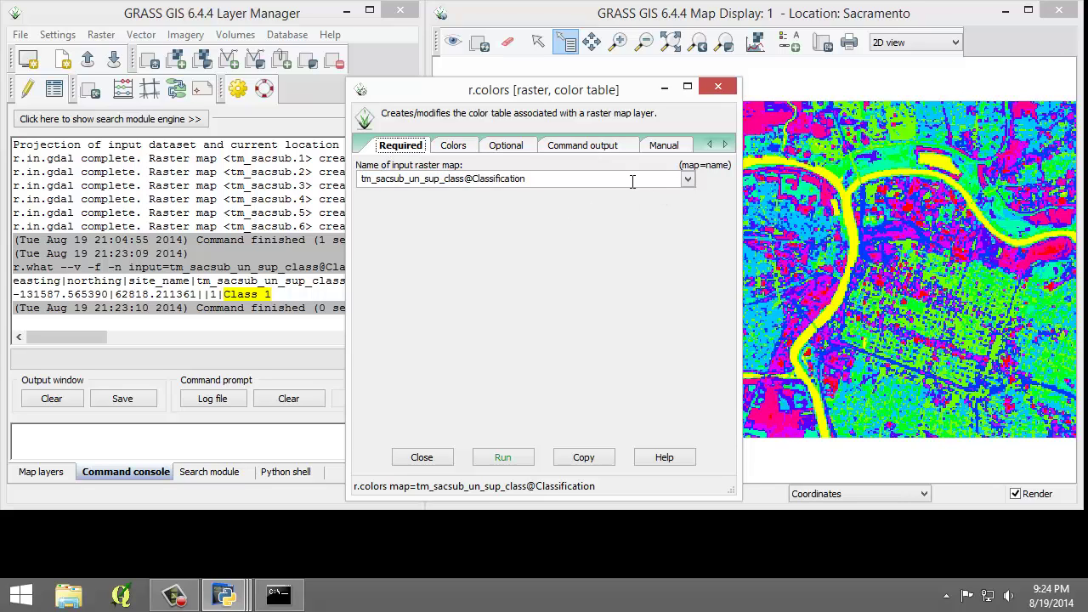
Step: Apply the interactive color rules "1 yellow" and "default grey" to the tm_sacsub_un_sup_class raster and close r.colors
left_click(455, 146)
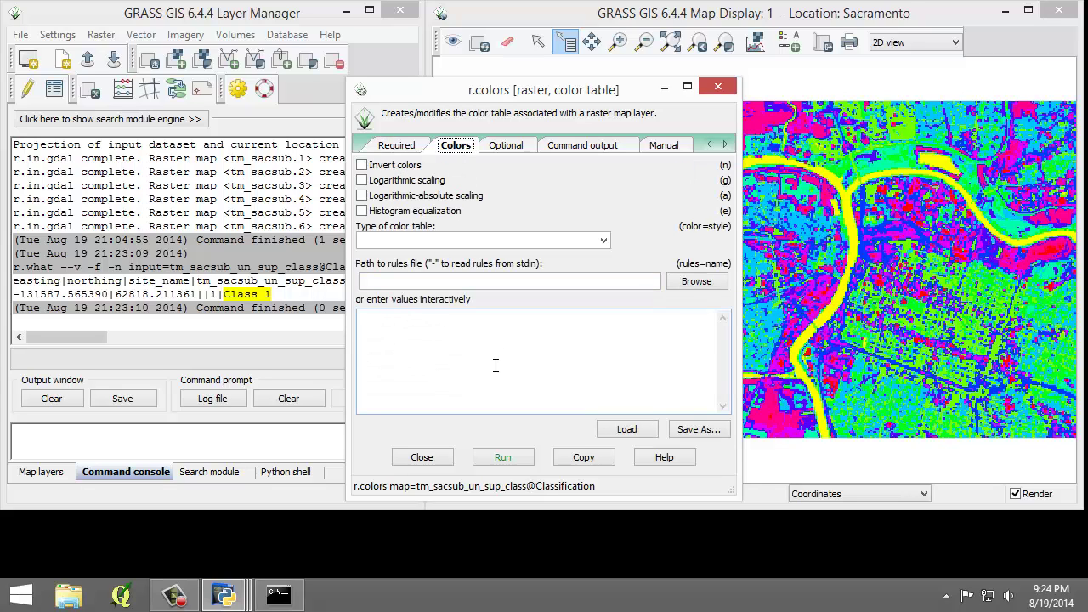
left_click(451, 363)
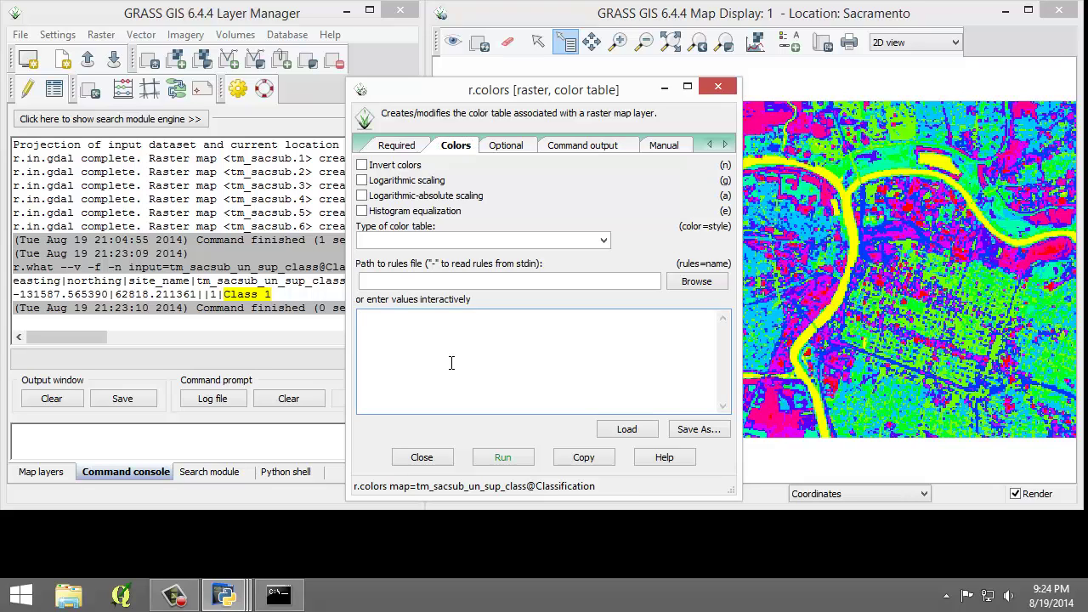
type("1 yell")
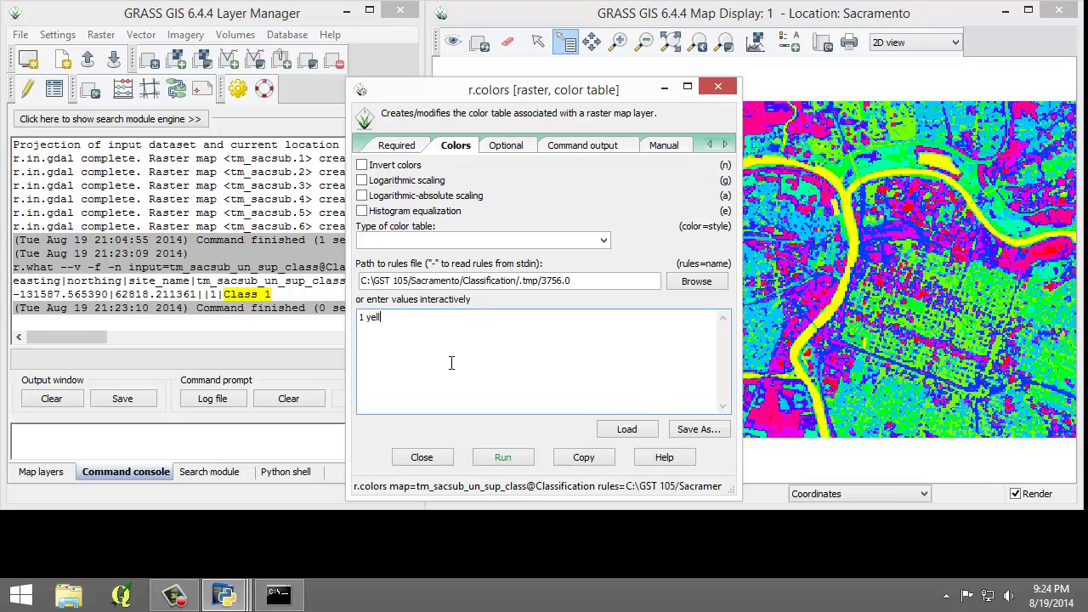
type("ow ")
type("default gre")
type("y")
left_click_drag(393, 317, 343, 328)
left_click(421, 332)
left_click(506, 459)
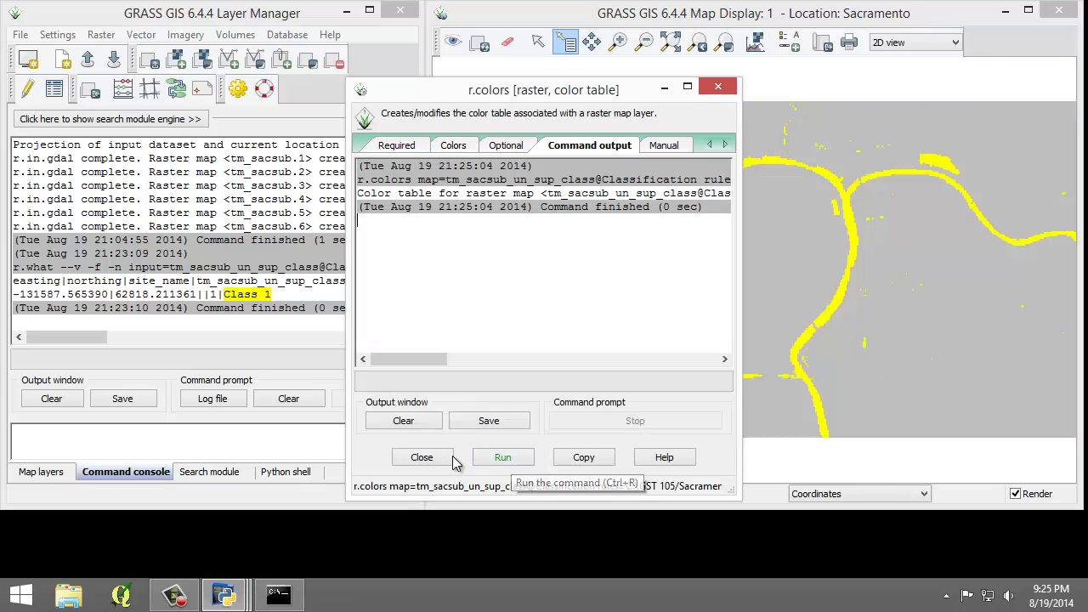
left_click(441, 460)
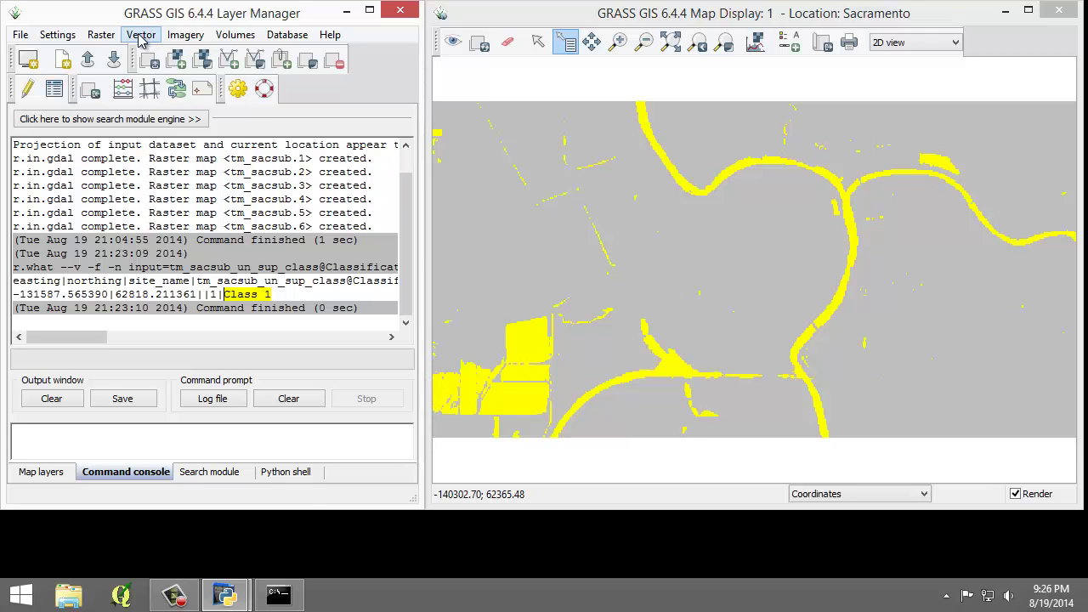
Step: Apply the predefined rainbow color table to the tm_sacsub_un_sup_class raster with r.colors, then close the tool
left_click(109, 36)
mouse_move(274, 60)
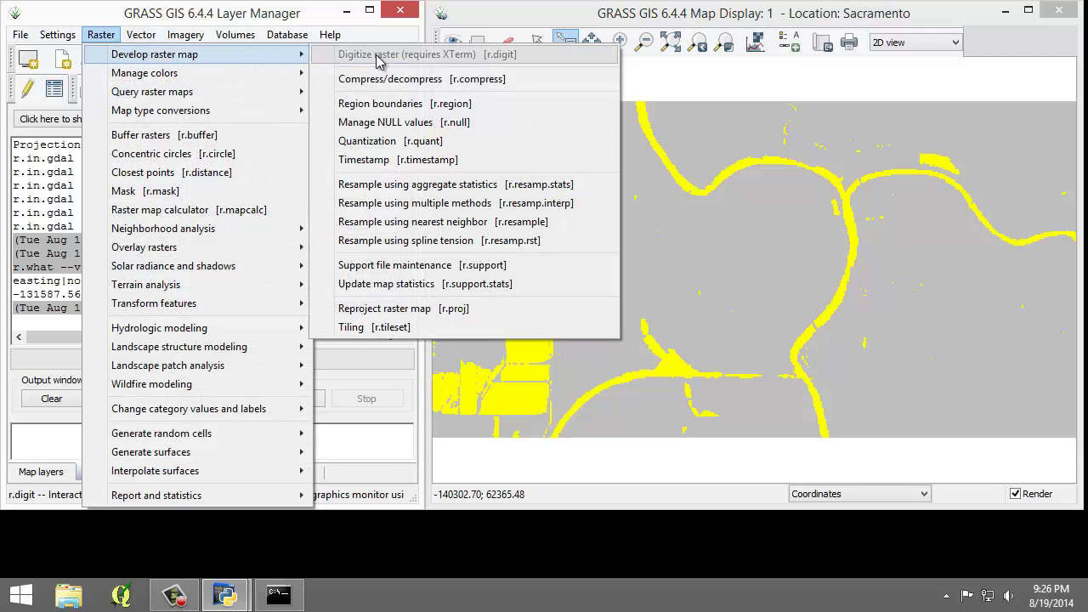
mouse_move(226, 75)
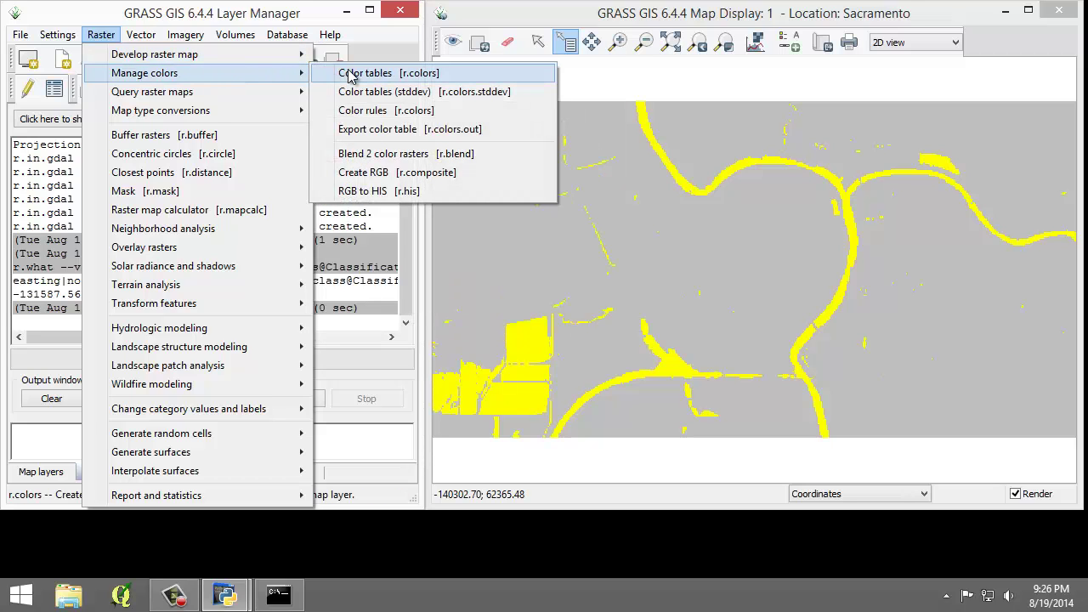
left_click(351, 75)
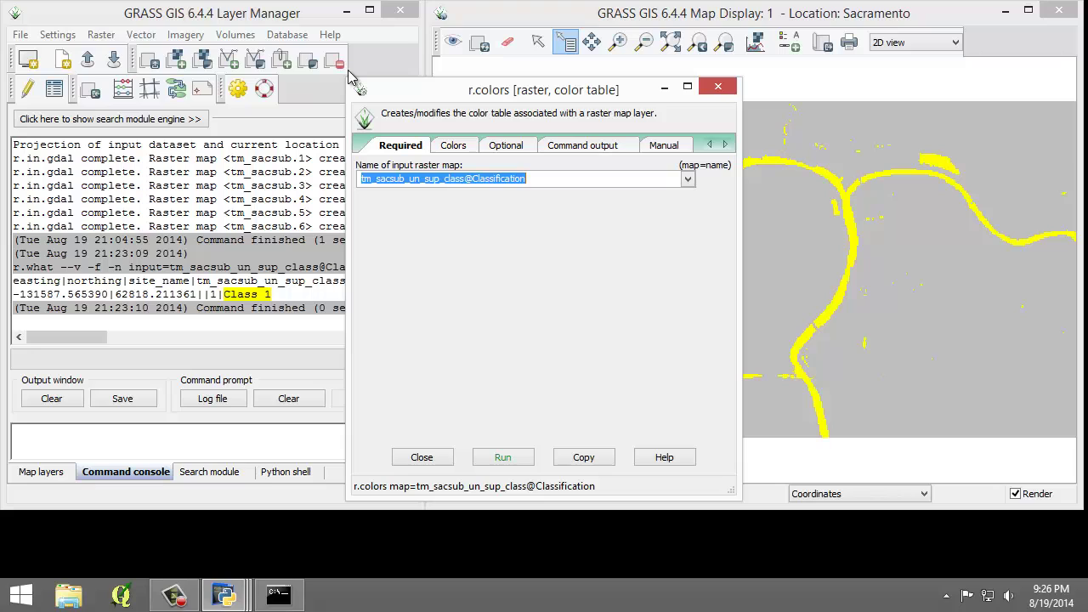
left_click(444, 146)
left_click(488, 369)
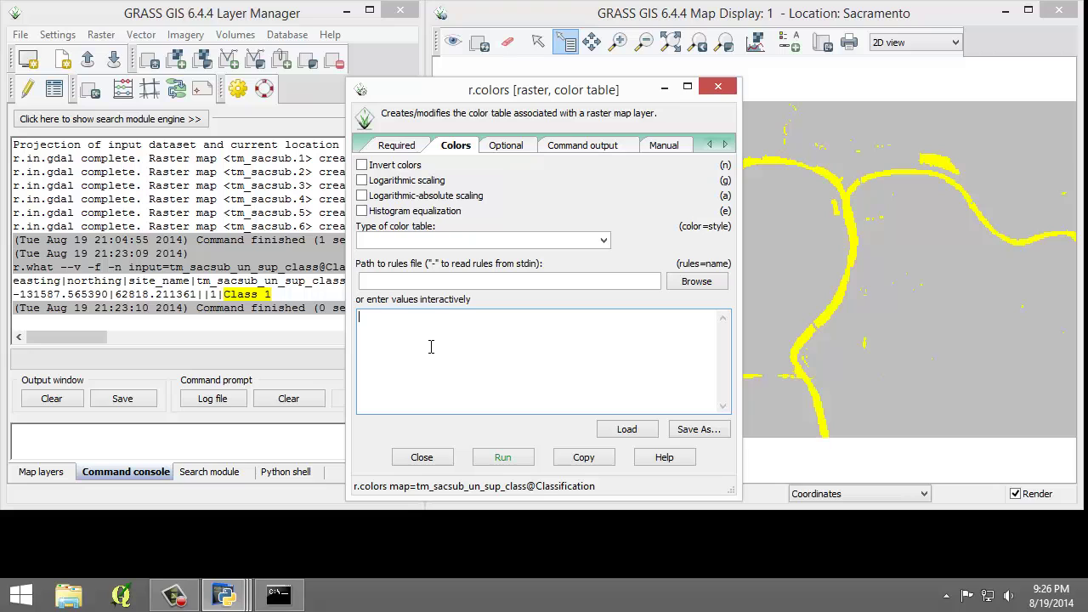
left_click(603, 241)
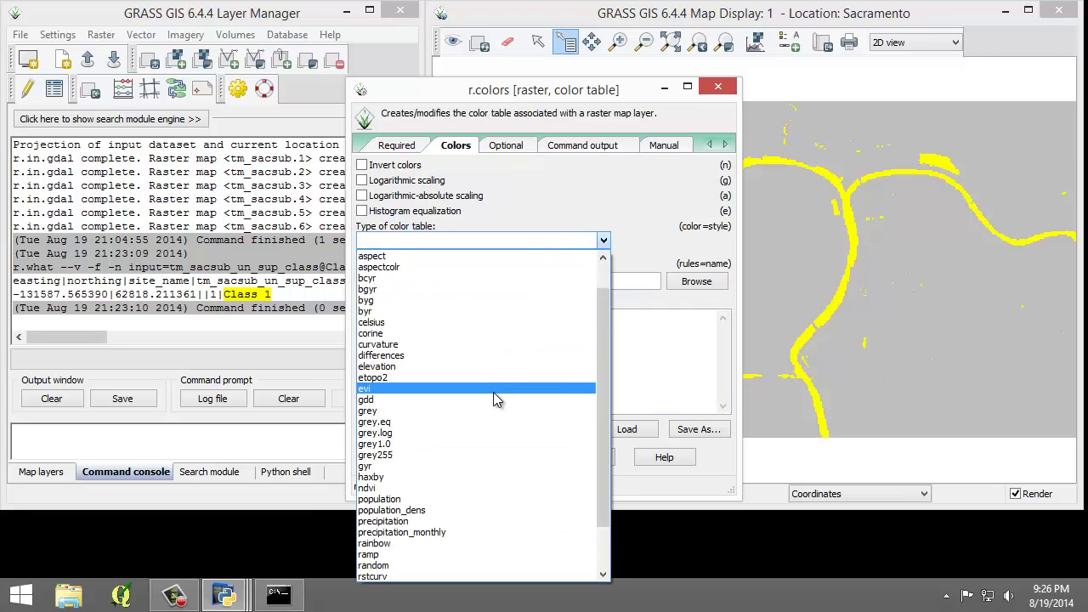
scroll(473, 417, "down", 3)
left_click(428, 456)
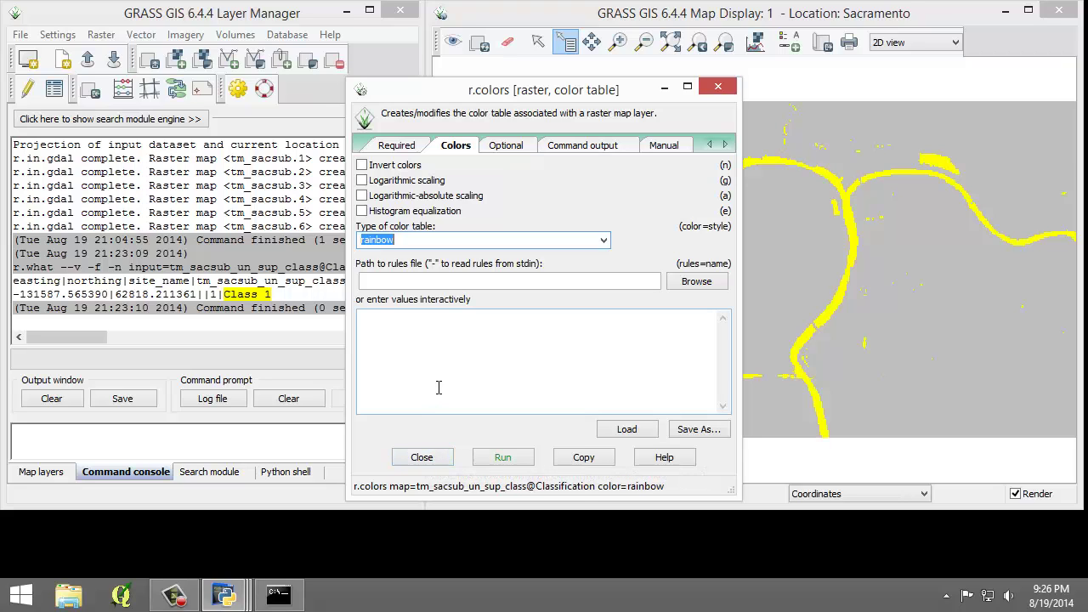
left_click(523, 459)
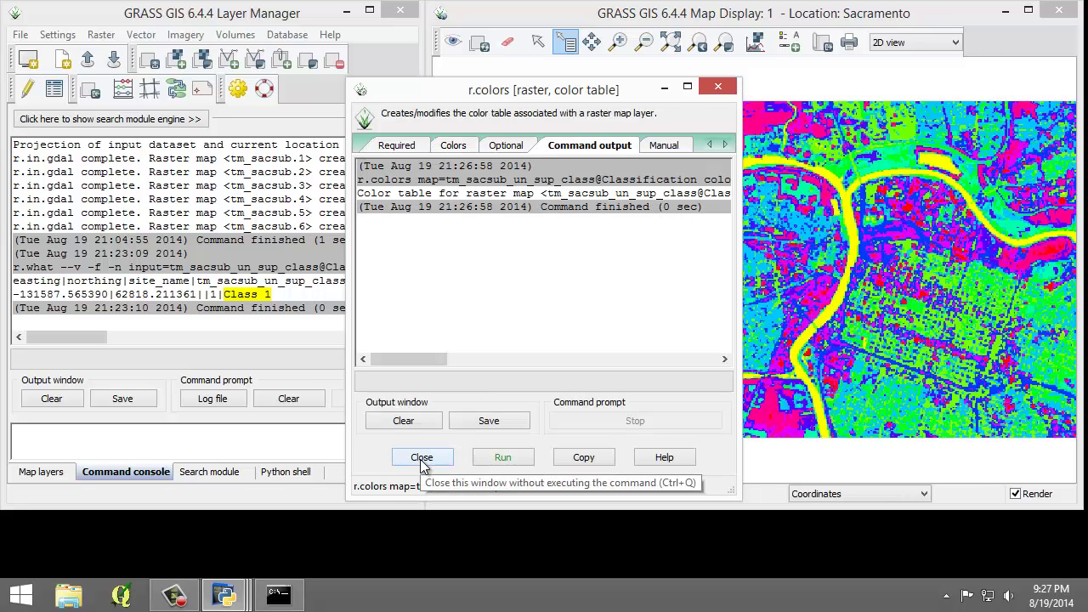
left_click(421, 459)
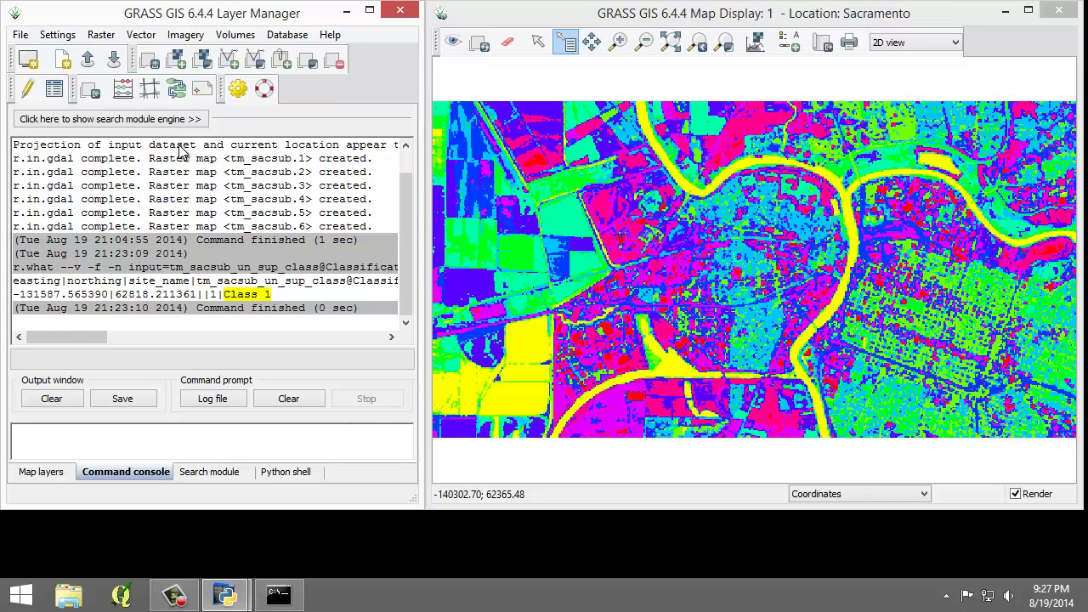
Step: Open the r.reclass reclassification tool for tm_sacsub_un_sup_class and look at its manual
left_click(100, 35)
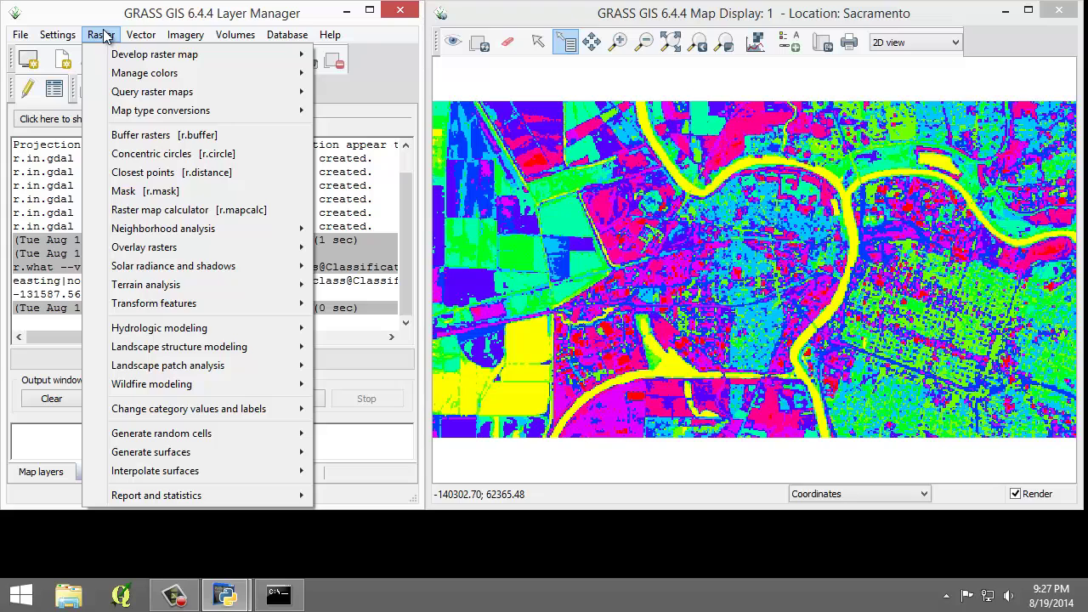
mouse_move(265, 413)
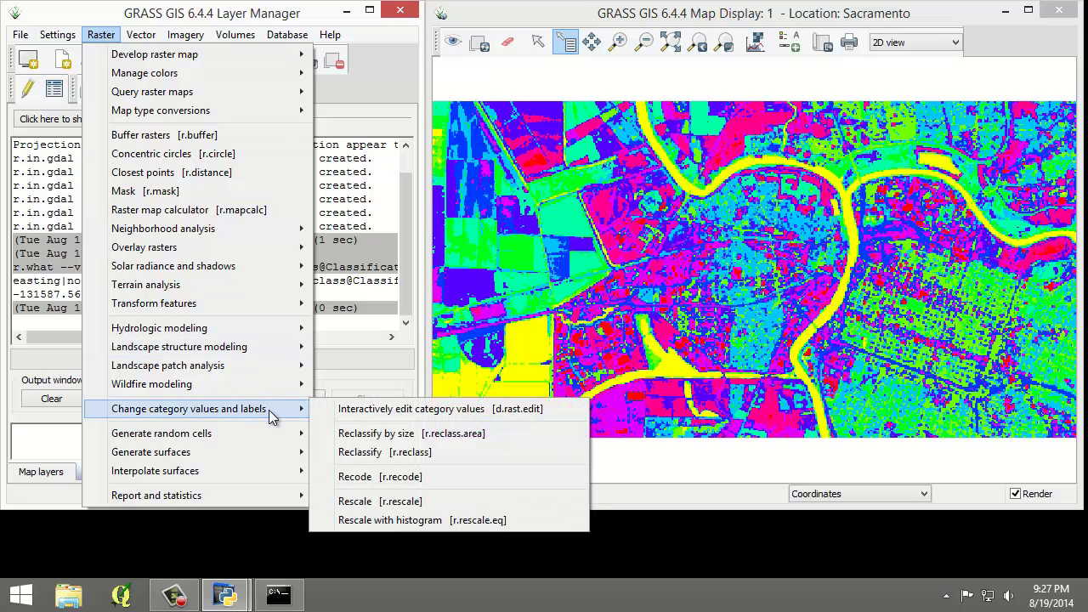
left_click(407, 453)
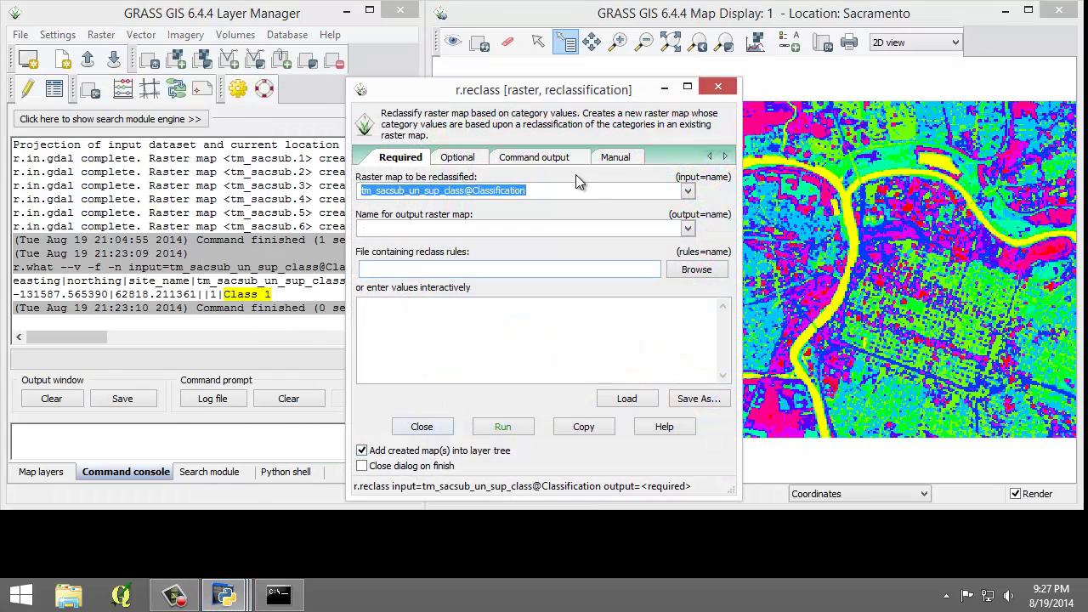
left_click(604, 161)
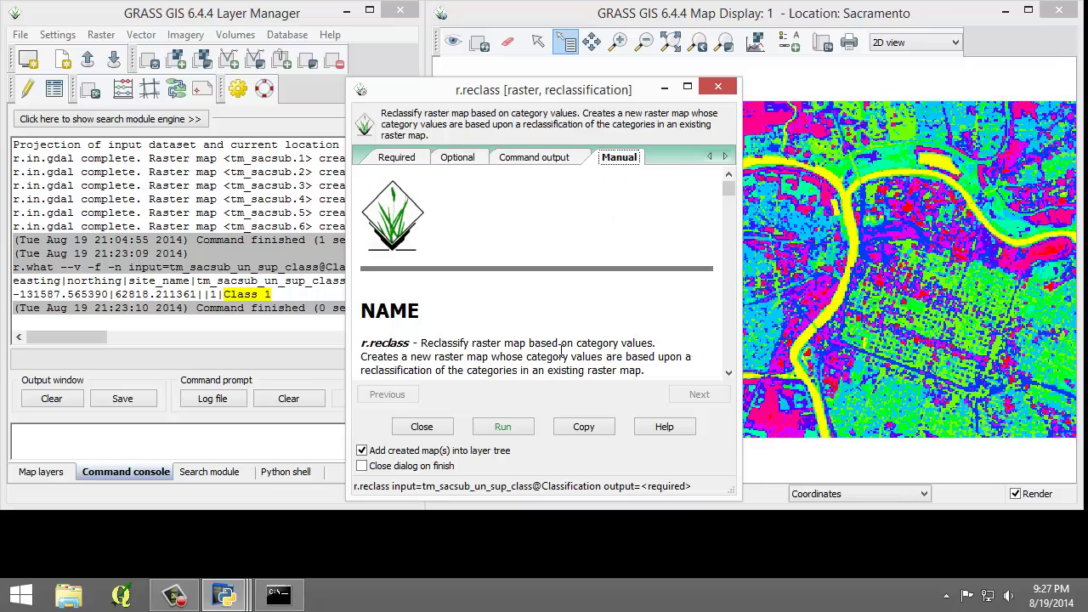
scroll(561, 355, "down", 1)
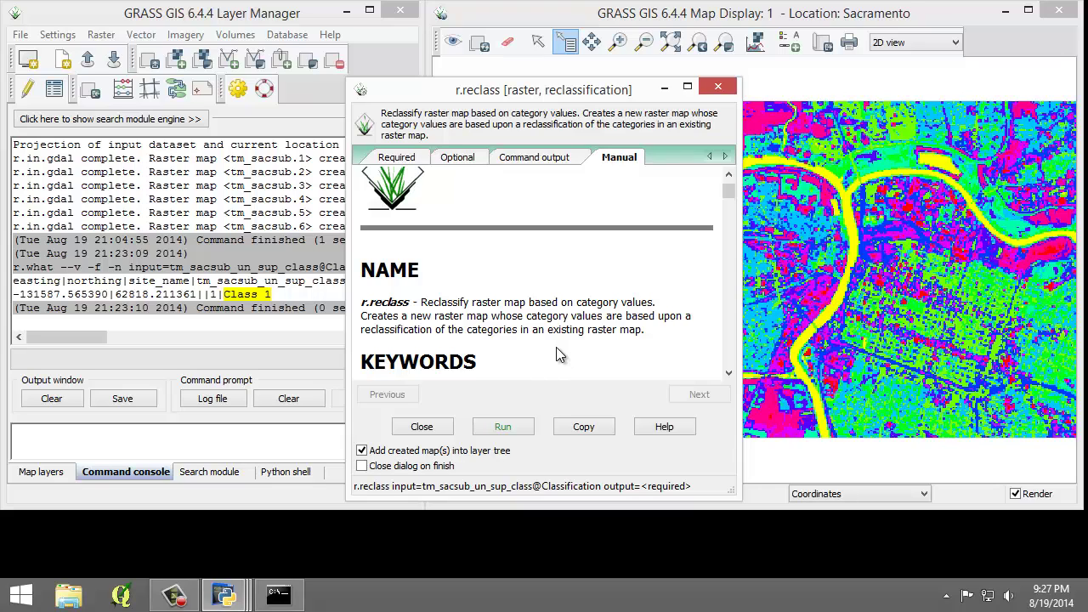
Step: Name the reclassified output raster tm_sacsub_un_sup_class_reclass and review the optional r.reclass settings
left_click(395, 158)
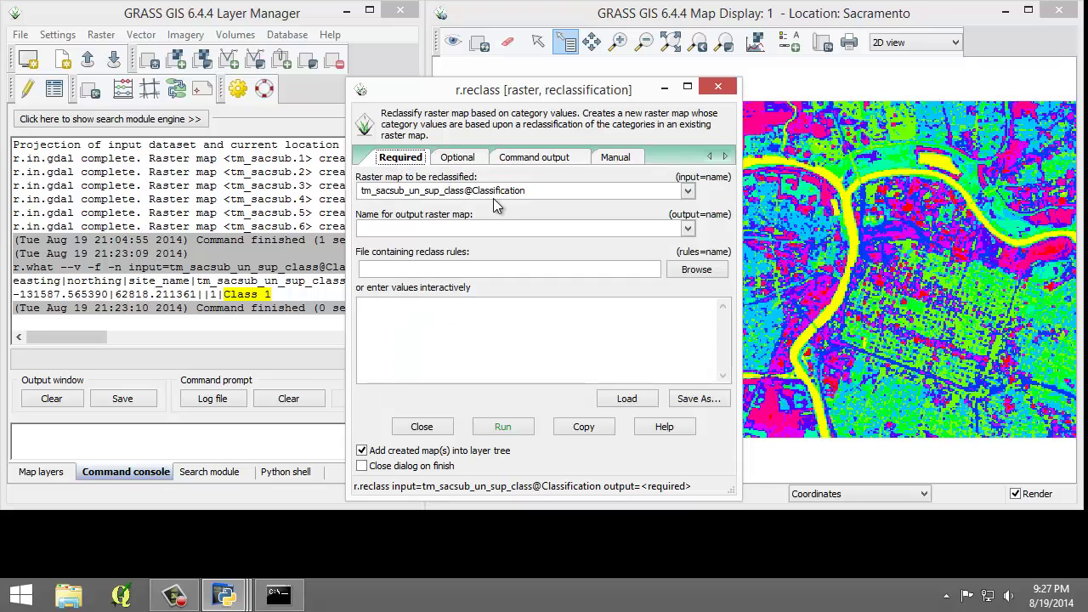
left_click(599, 228)
type("tm_sacsub_un_")
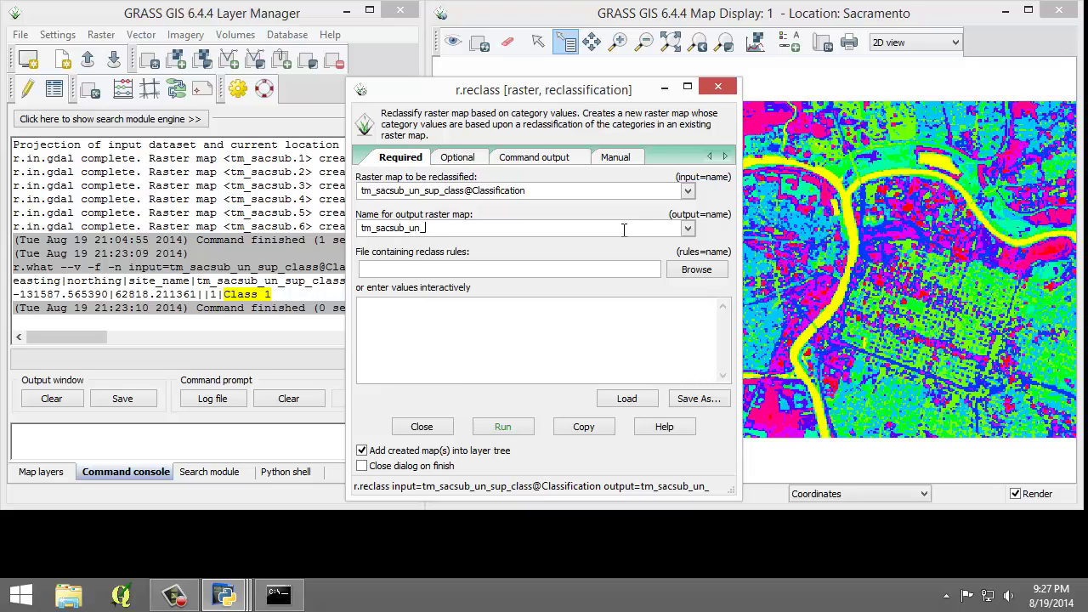
type("sup_class_reclass")
left_click(463, 158)
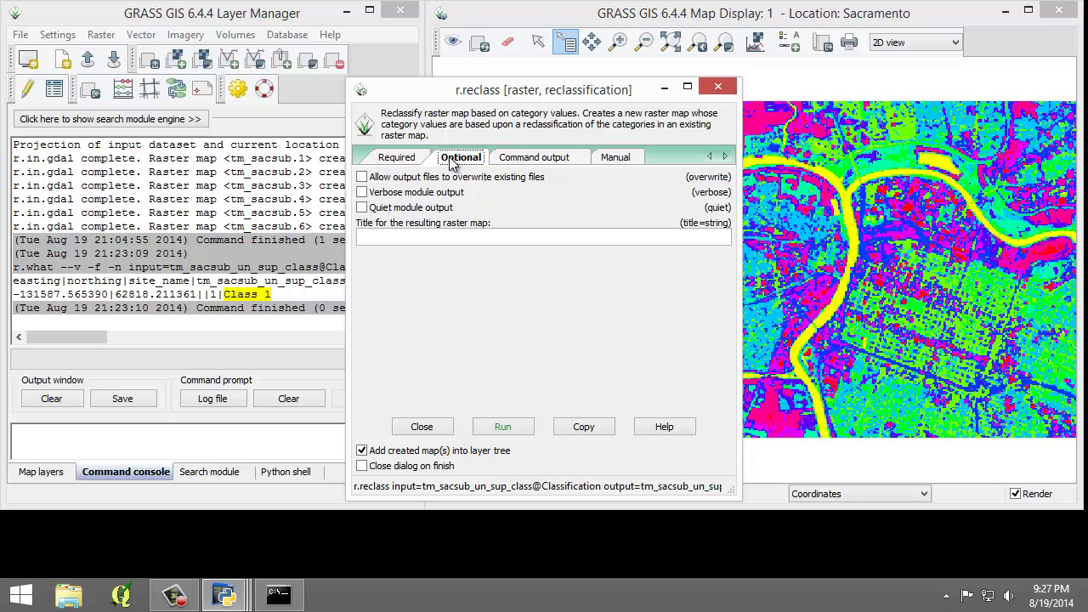
left_click(424, 162)
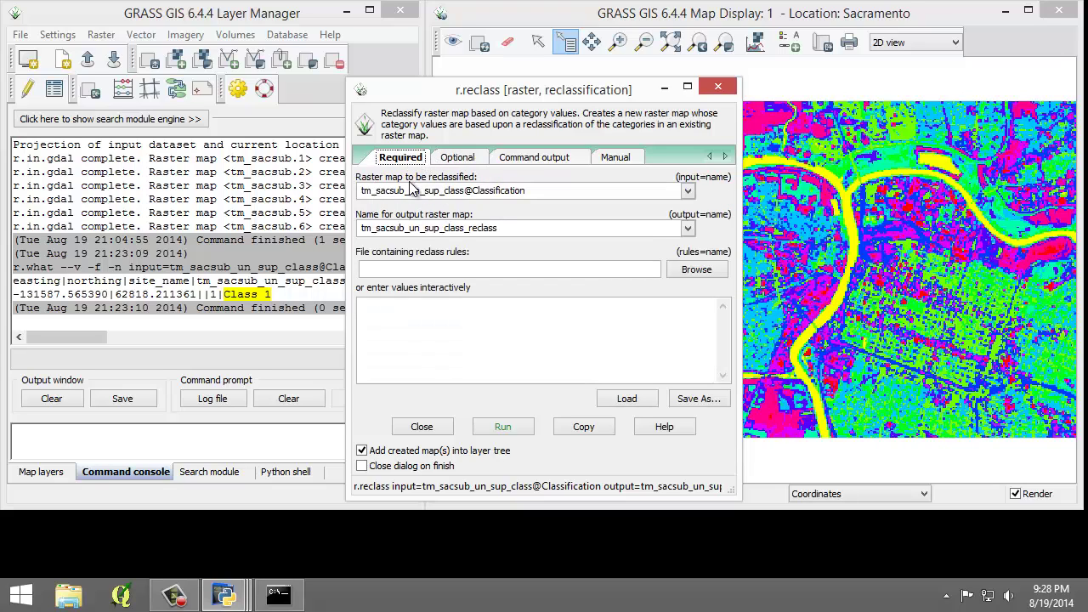
Step: Enter the interactive reclass rules "1 = 1 Water" and "* = *", run r.reclass and close it
left_click(432, 326)
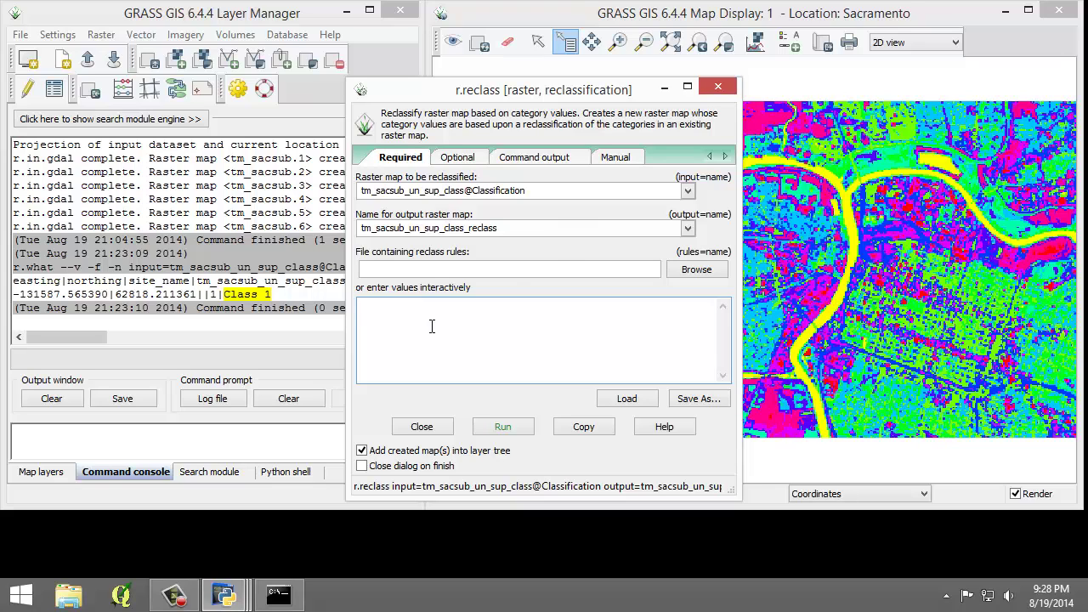
type("1 =")
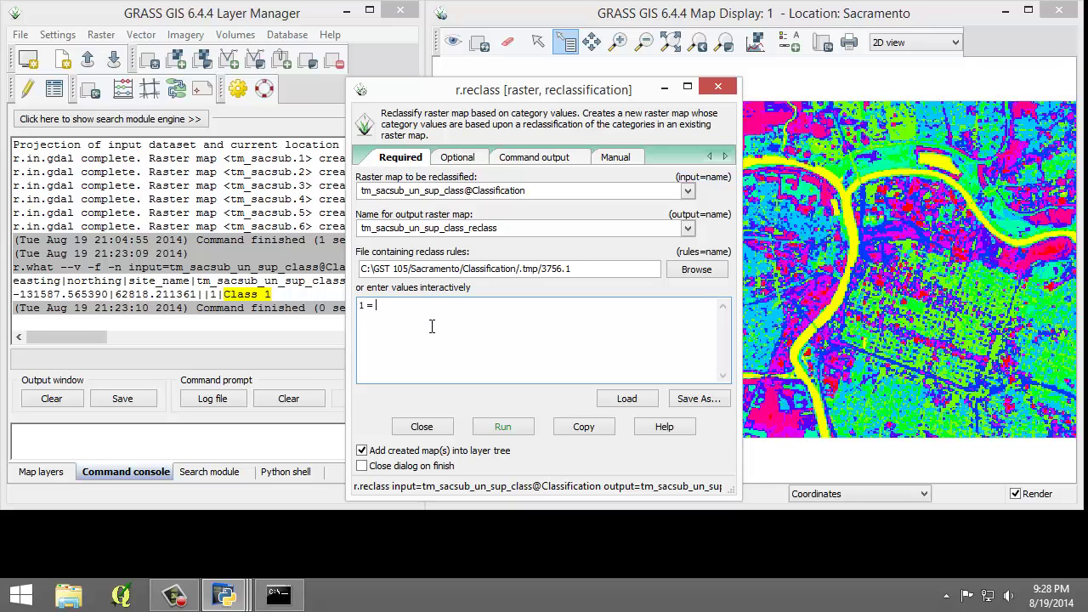
type(" 1")
type("*")
type(" Water")
key("Return")
type("* = *")
left_click(491, 428)
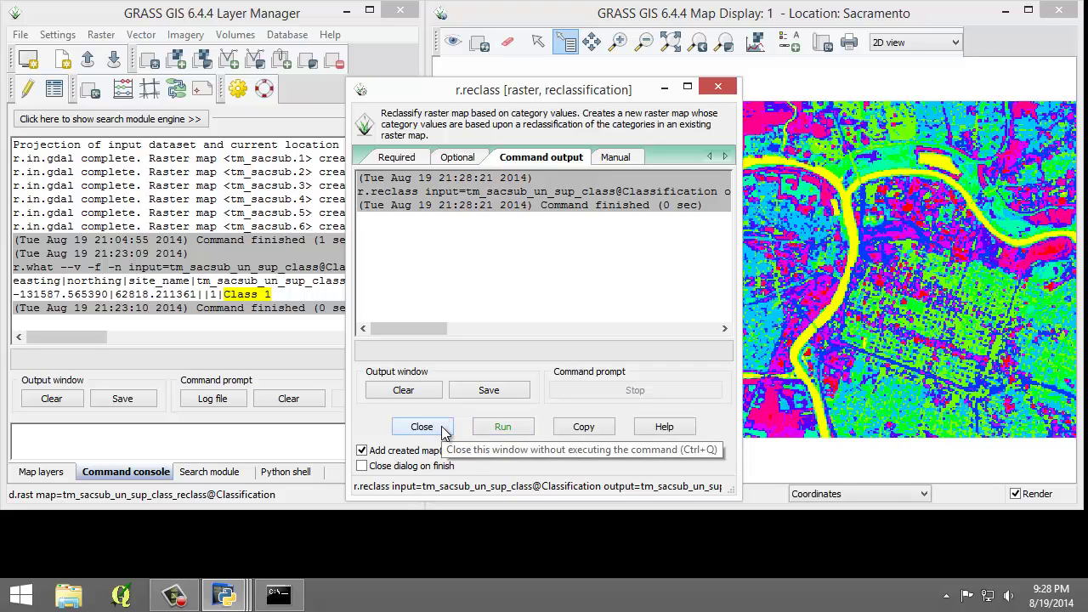
left_click(441, 429)
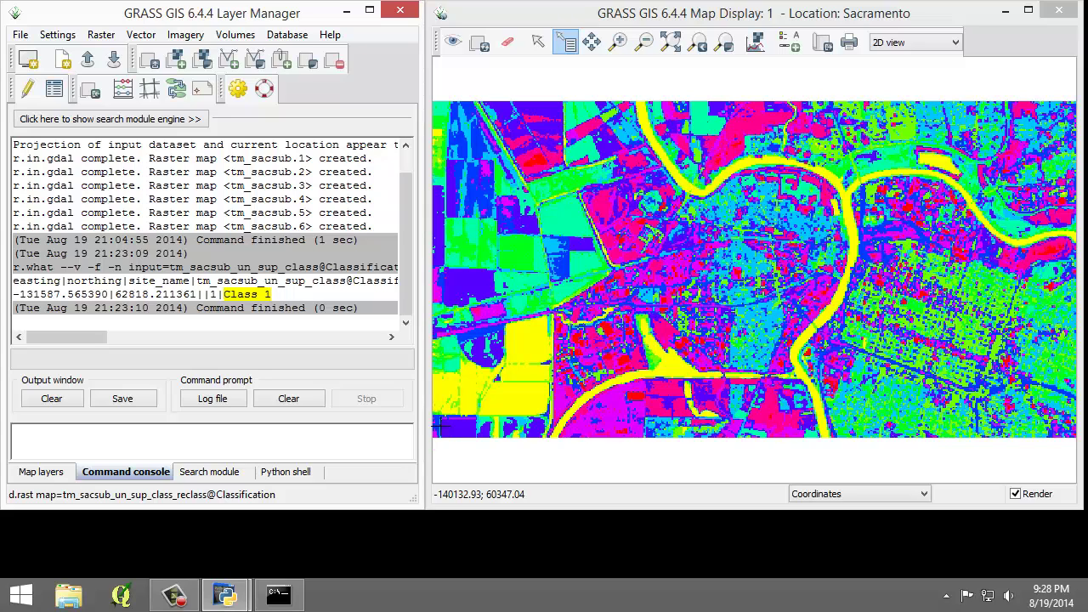
Step: Query the tm_sacsub_un_sup_class_reclass layer at a pixel on the river and highlight the category value and label in the console output
left_click(53, 474)
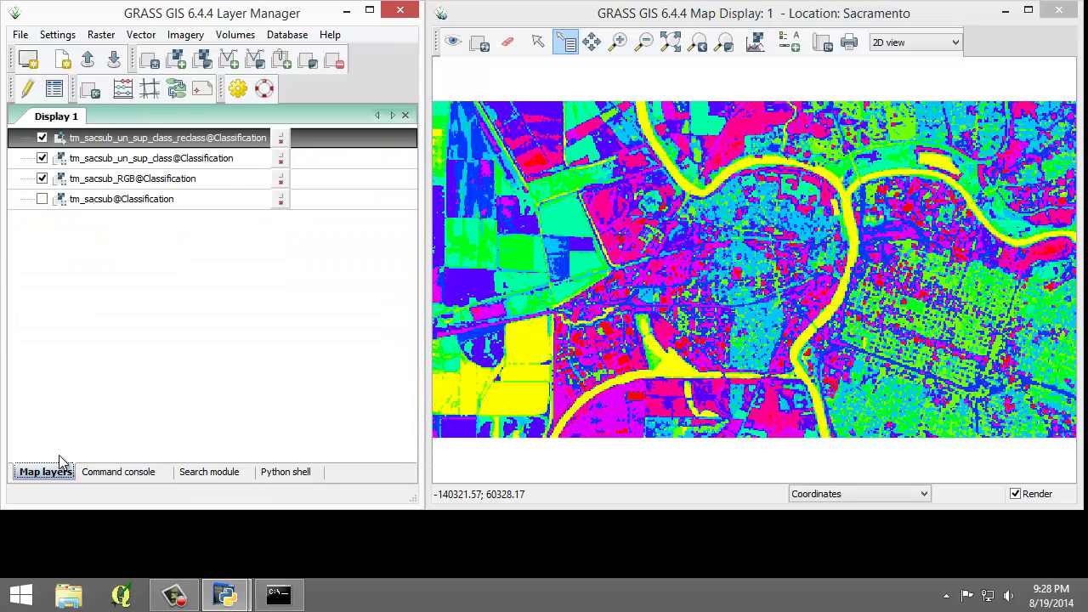
left_click(129, 141)
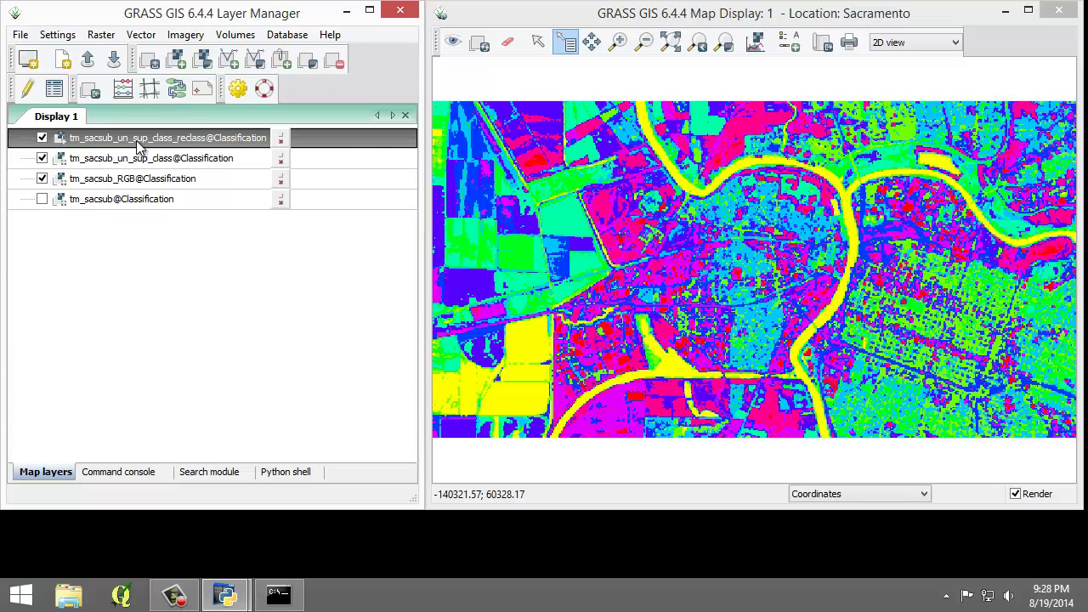
left_click(569, 47)
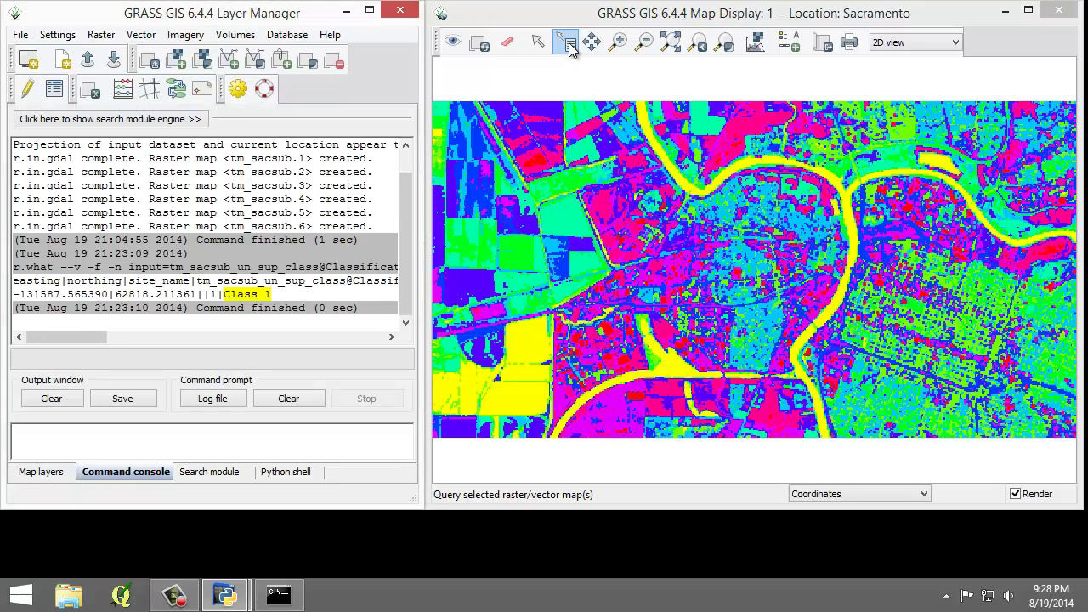
left_click(853, 247)
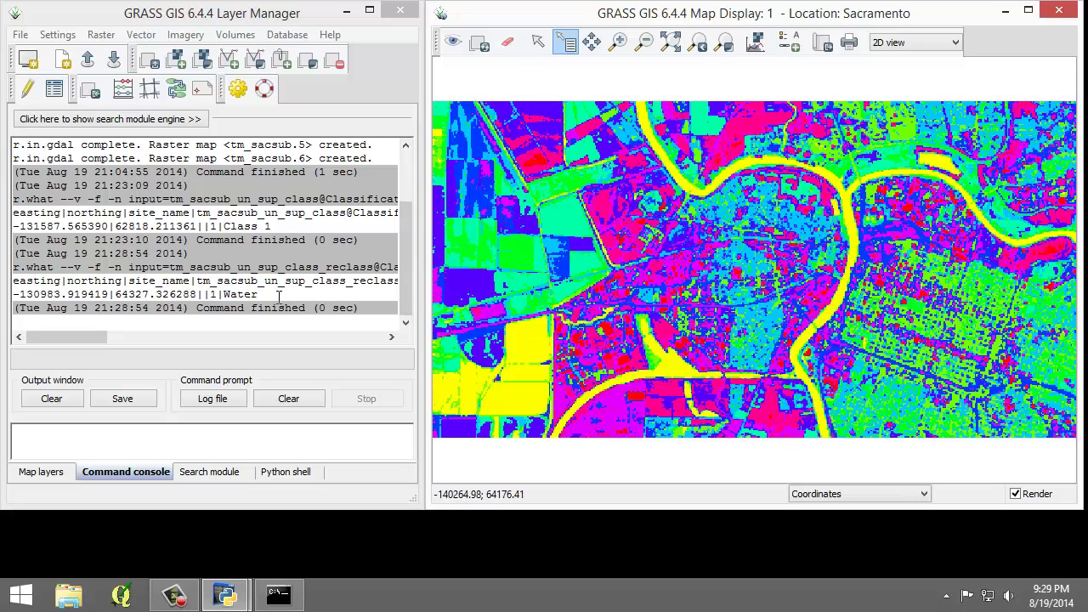
left_click_drag(278, 294, 212, 294)
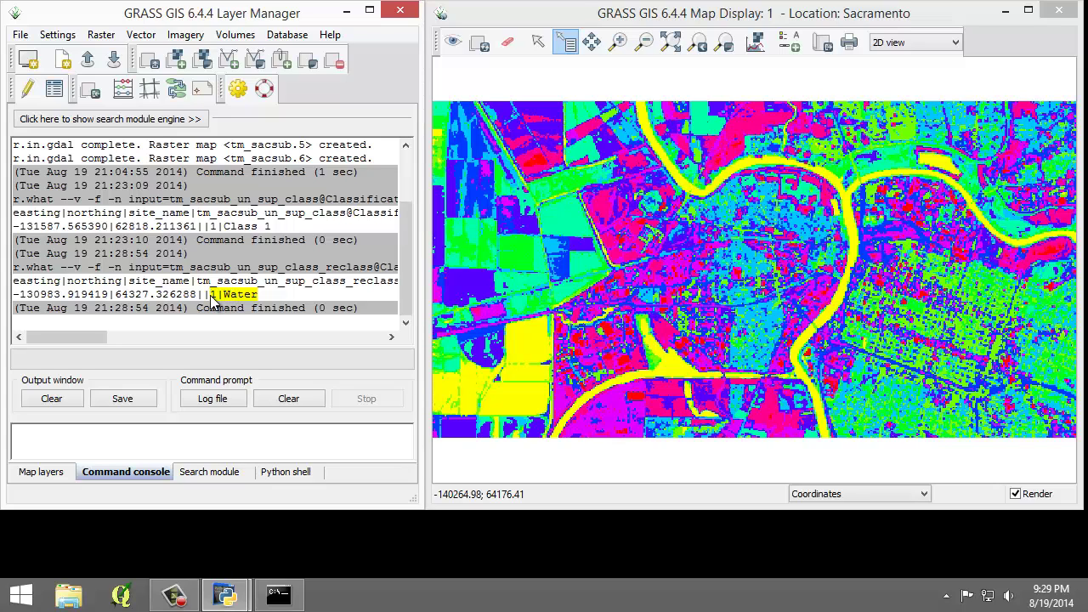